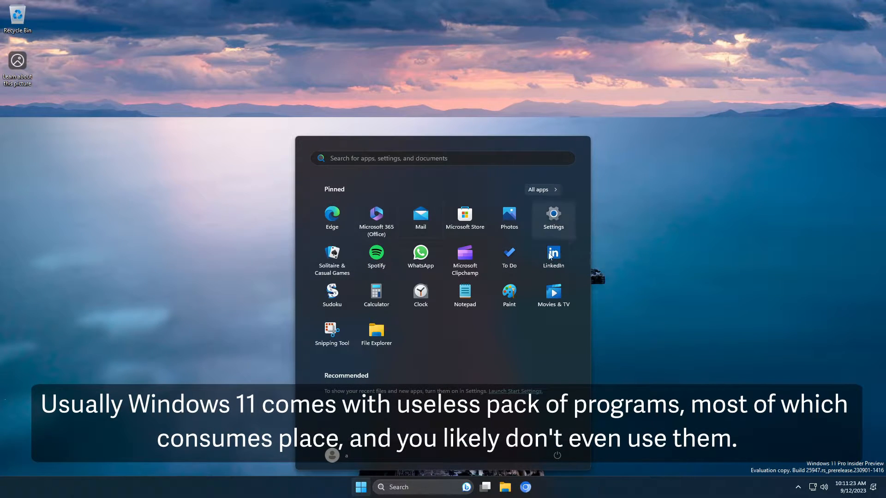
# Step: Browse the full list of installed apps, then close it
pyautogui.click(536, 189)
pyautogui.moveTo(588, 219); pyautogui.dragTo(577, 409)
pyautogui.click(628, 443)
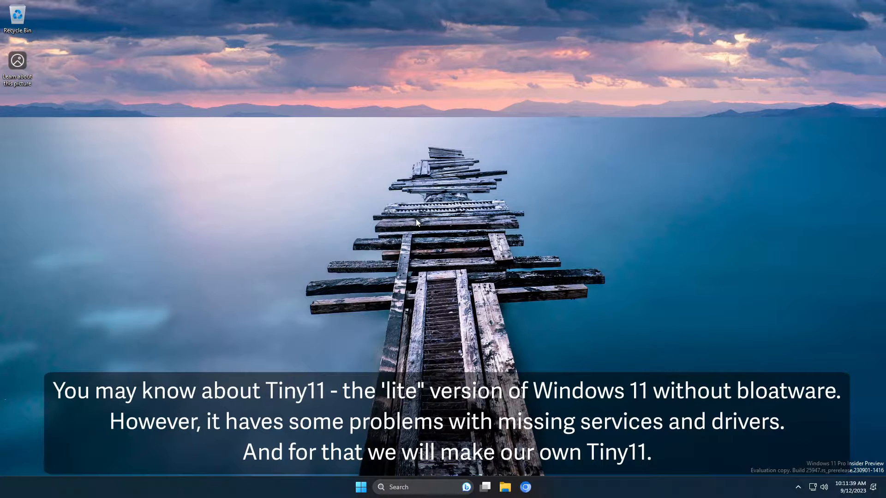
# Step: Place the Toolkit_v13.6 folder and the Windows 11 ISO file side by side near the middle of the desktop
pyautogui.moveTo(36, 126); pyautogui.dragTo(421, 264)
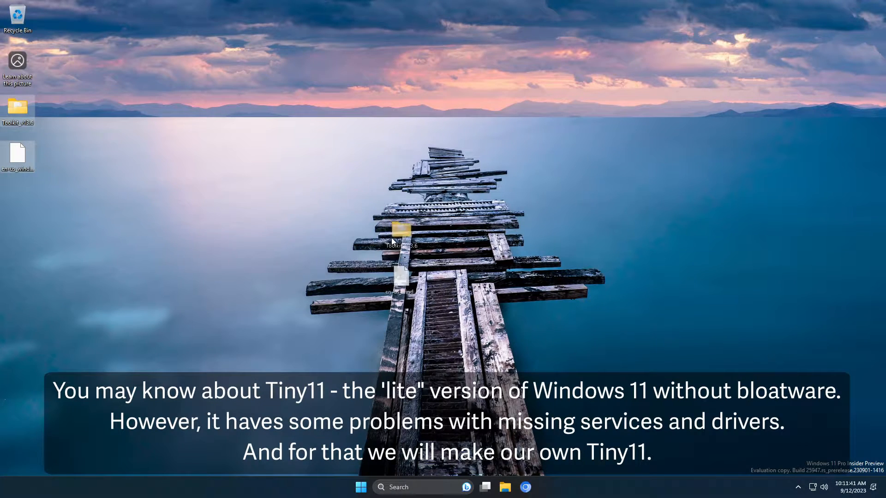
pyautogui.moveTo(411, 303); pyautogui.dragTo(341, 324)
pyautogui.moveTo(412, 251); pyautogui.dragTo(447, 249)
pyautogui.click(551, 188)
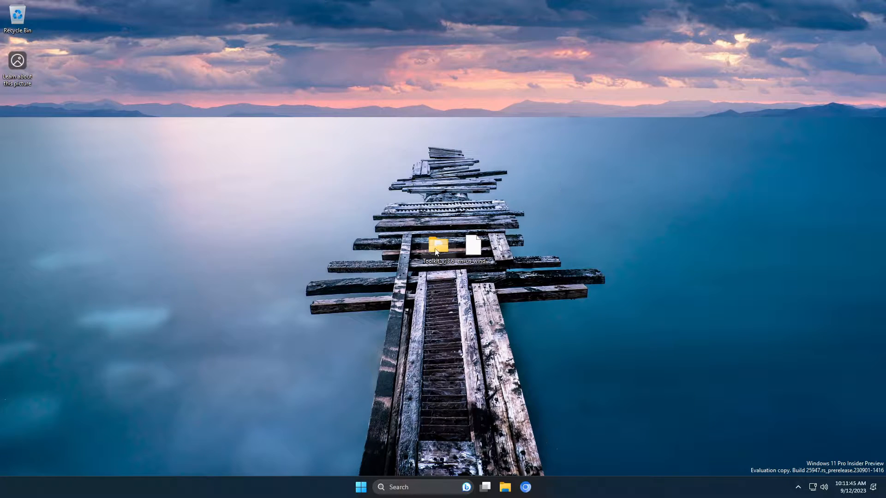
# Step: Open the DVD folder inside Toolkit_v13.6 and select its path, then minimize the window
pyautogui.doubleClick(448, 243)
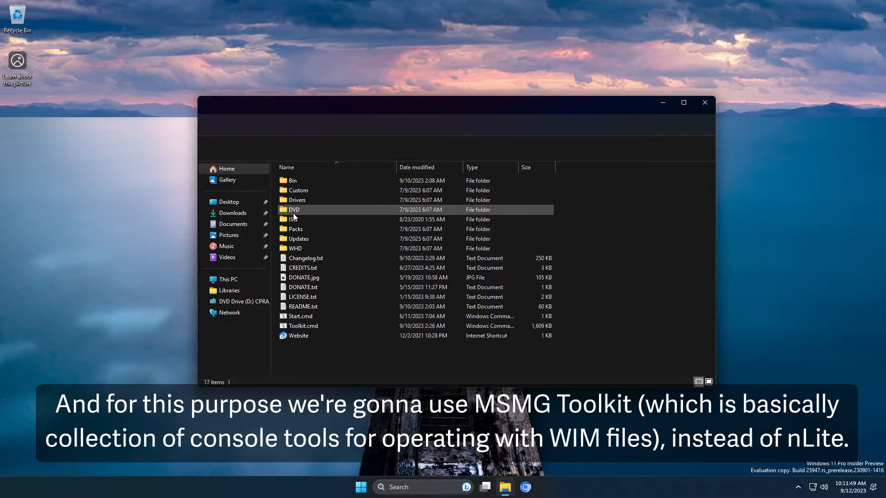
pyautogui.doubleClick(293, 219)
pyautogui.click(517, 129)
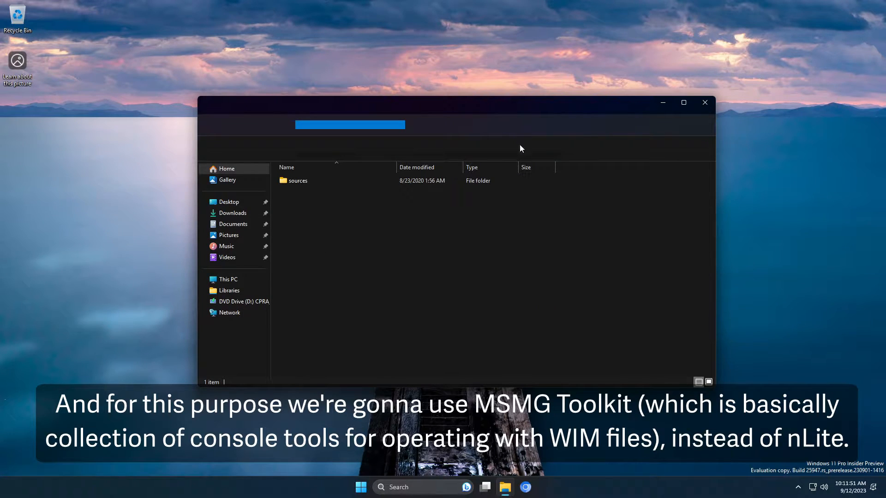
pyautogui.click(662, 106)
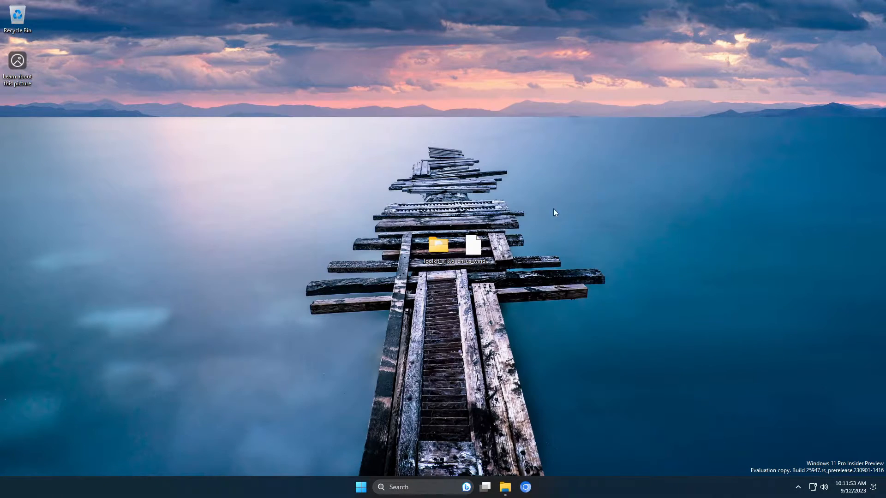
# Step: Open the Windows 11 ISO with 7-Zip, extract all its contents into the DVD folder of Toolkit_v13.6 and close the archive
pyautogui.rightClick(468, 248)
pyautogui.click(497, 379)
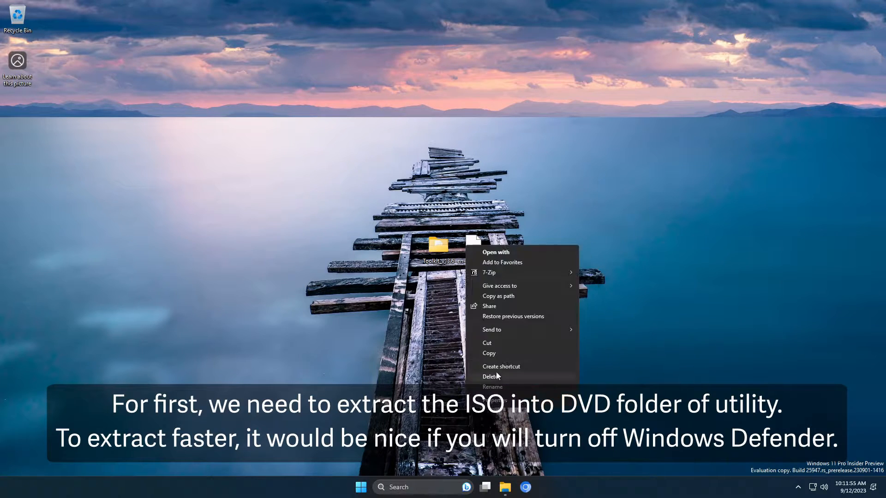
pyautogui.moveTo(551, 272)
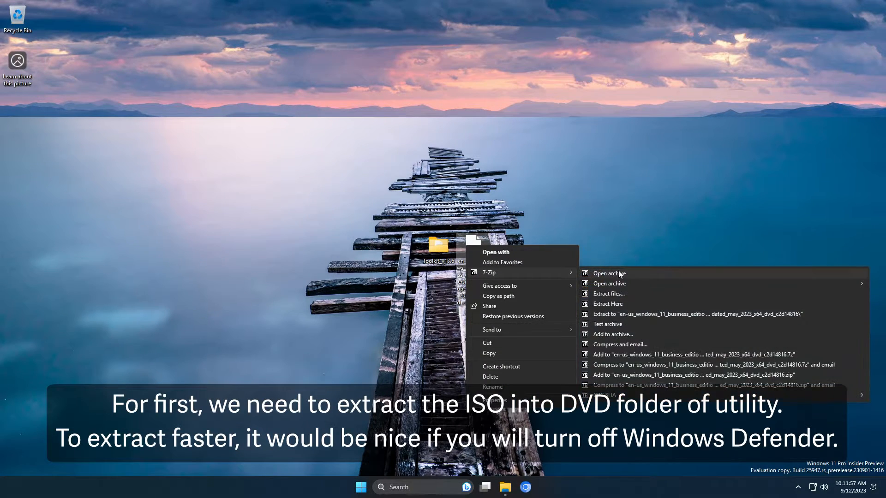
pyautogui.click(614, 274)
pyautogui.moveTo(334, 44); pyautogui.dragTo(400, 89)
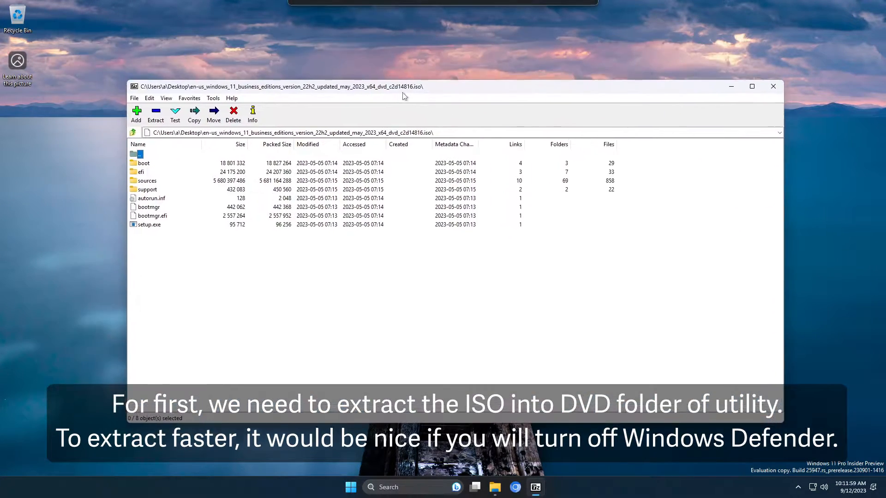
pyautogui.click(155, 114)
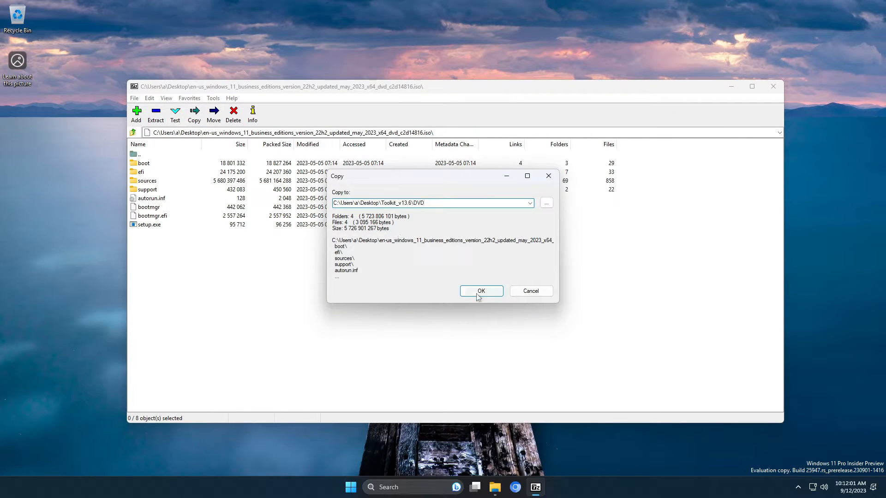
pyautogui.click(476, 289)
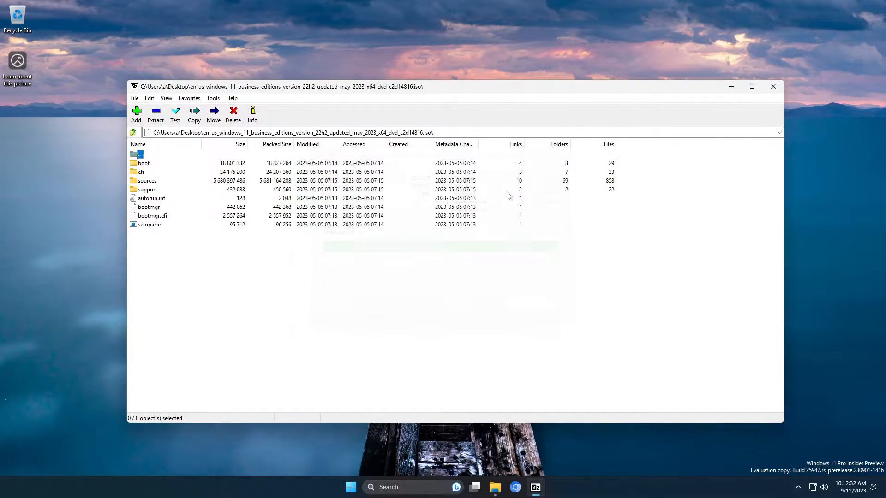
pyautogui.click(773, 86)
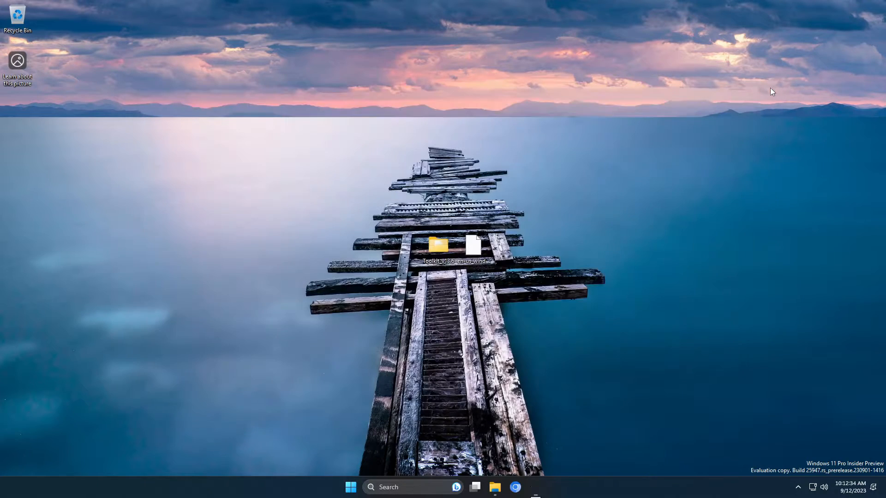
# Step: Run Start.cmd from the Toolkit_v13.6 folder as administrator and accept the toolkit's EULA
pyautogui.click(504, 487)
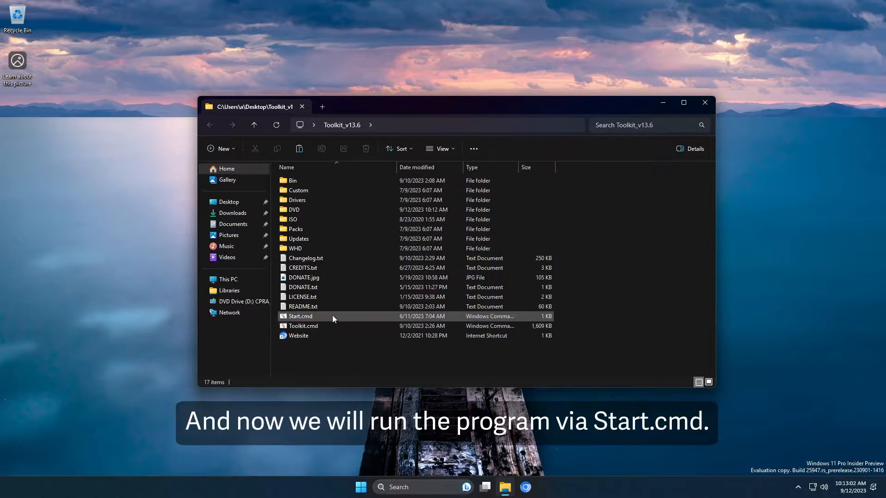
pyautogui.click(332, 316)
pyautogui.rightClick(332, 315)
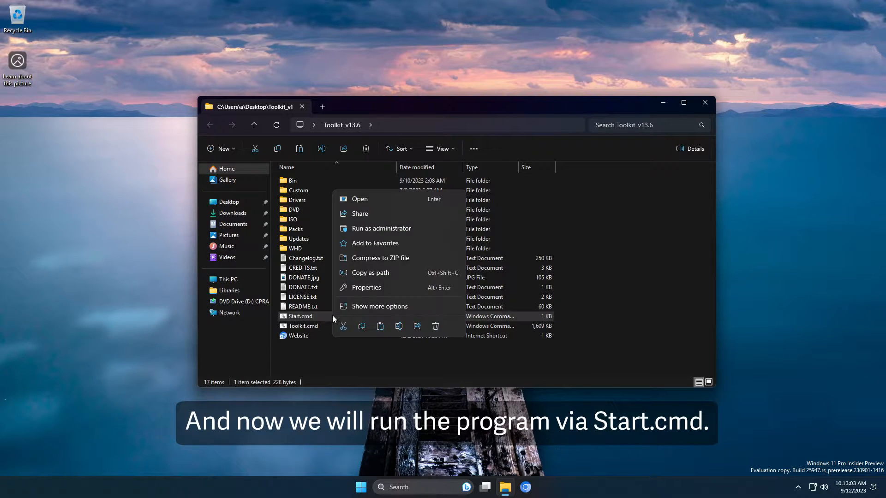
pyautogui.click(376, 228)
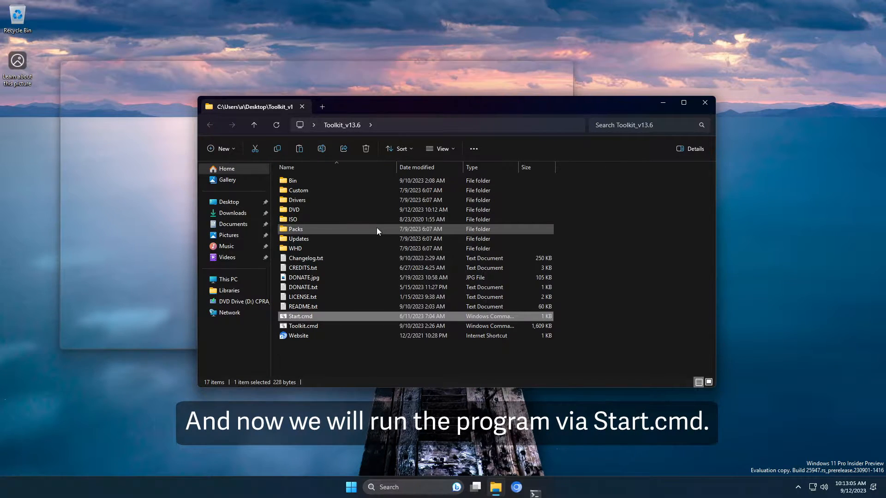
pyautogui.click(663, 102)
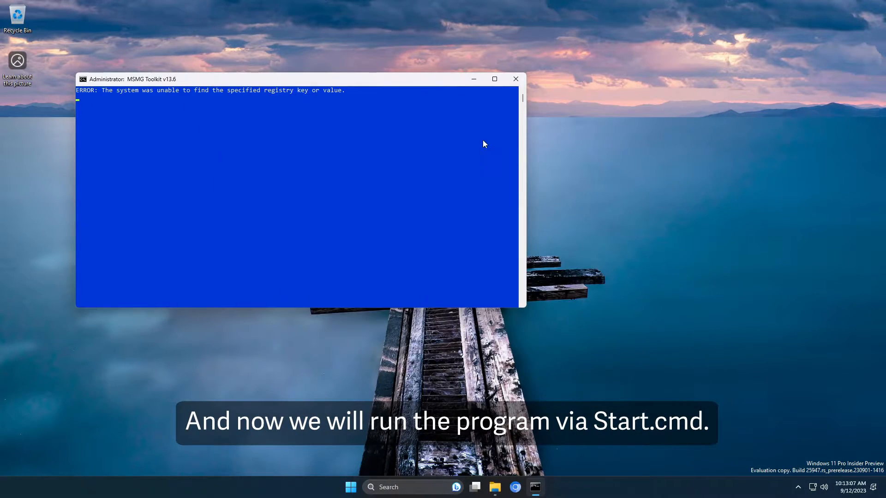
pyautogui.moveTo(297, 84); pyautogui.dragTo(267, 61)
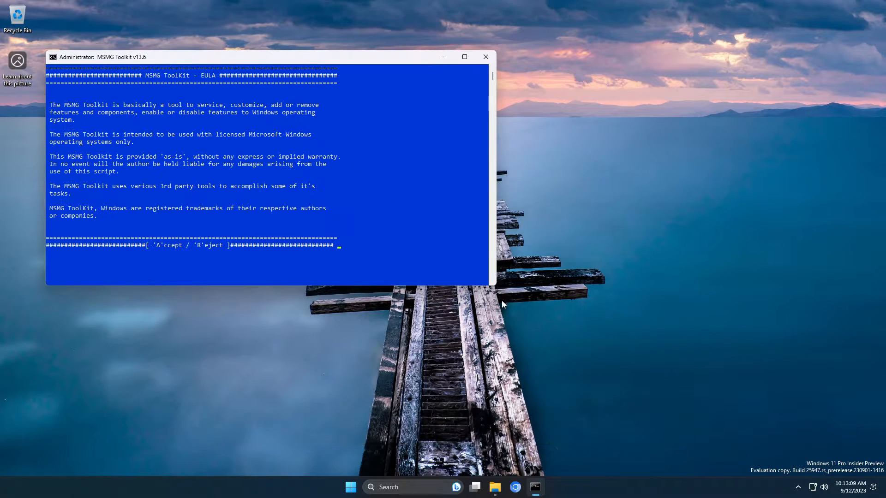
pyautogui.press('a')
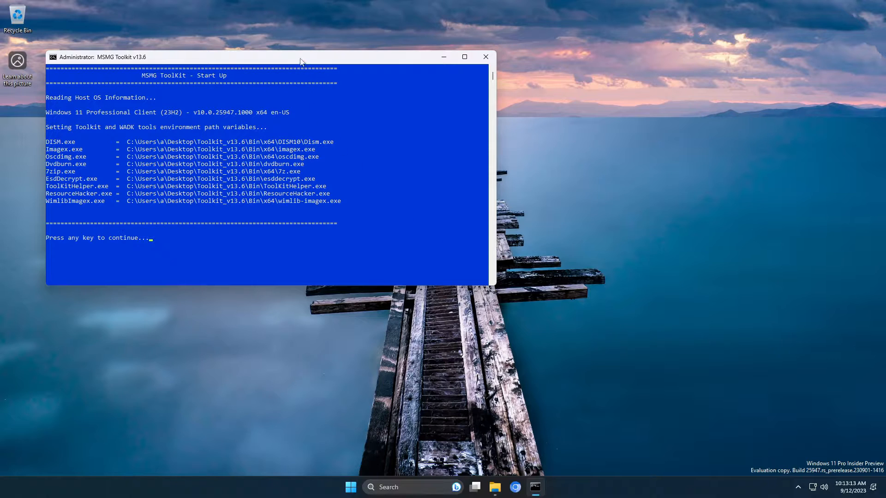
pyautogui.press('Return')
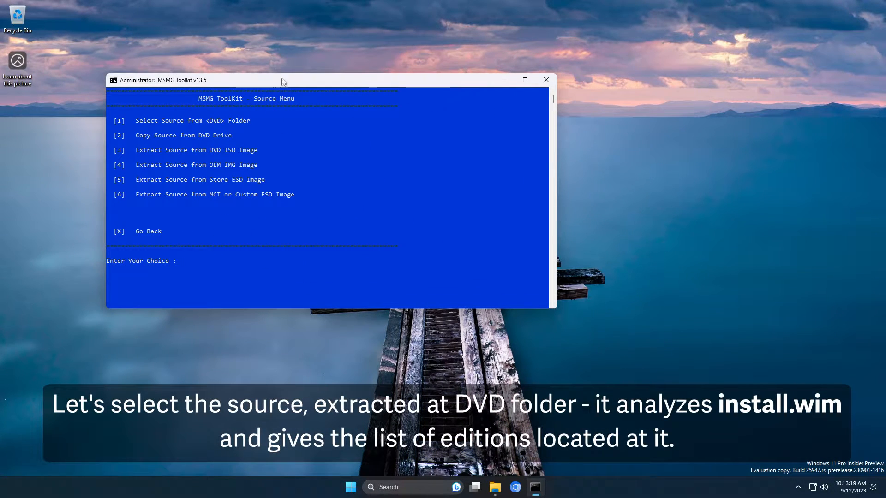
# Step: Select the source from the DVD folder and choose image index 10, Windows 11 Pro N for Workstations
pyautogui.press('1')
pyautogui.moveTo(347, 83); pyautogui.dragTo(471, 129)
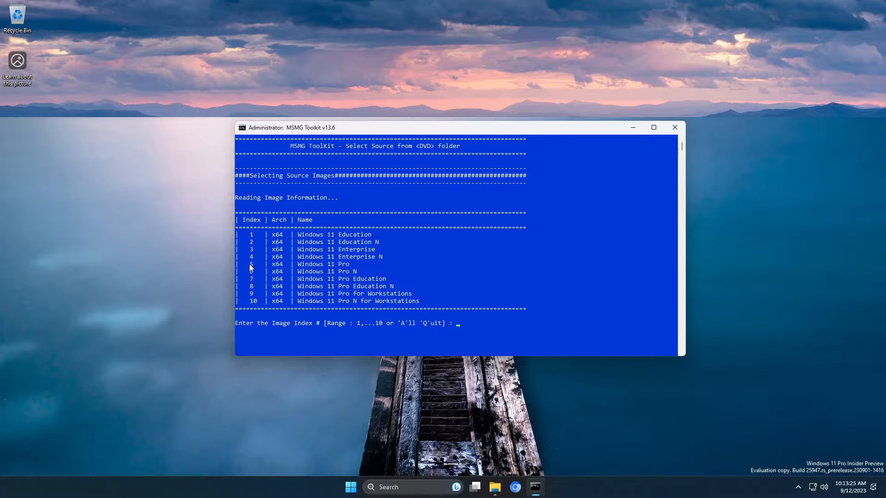
pyautogui.moveTo(348, 264); pyautogui.dragTo(252, 268)
pyautogui.moveTo(378, 301); pyautogui.dragTo(419, 303)
pyautogui.click(465, 317)
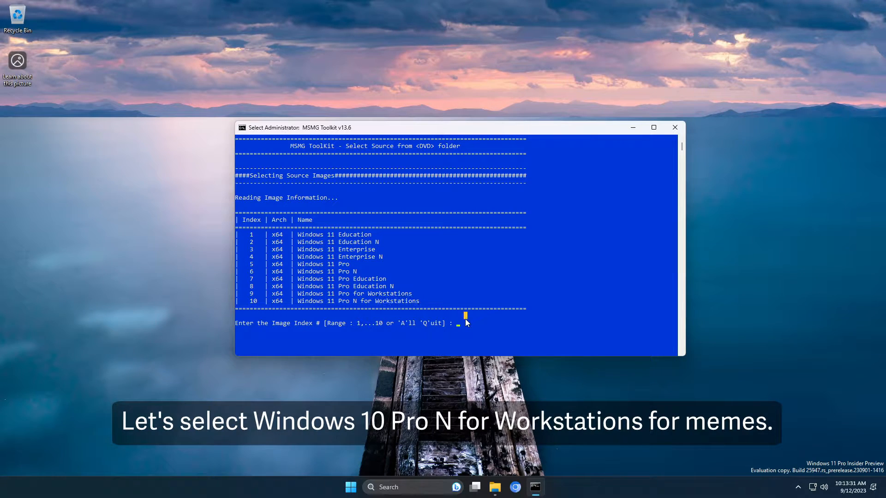
pyautogui.write('10')
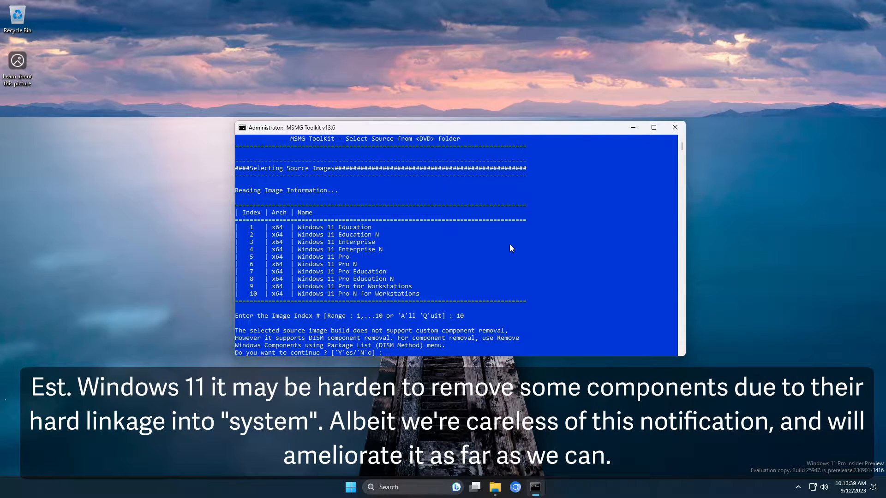
# Step: Answer yes to the source prompts to mount the install and WinRE images, and continue to the main menu
pyautogui.write('Y')
pyautogui.press('Return')
pyautogui.write('Y')
pyautogui.press('Return')
pyautogui.write('Y')
pyautogui.press('Return')
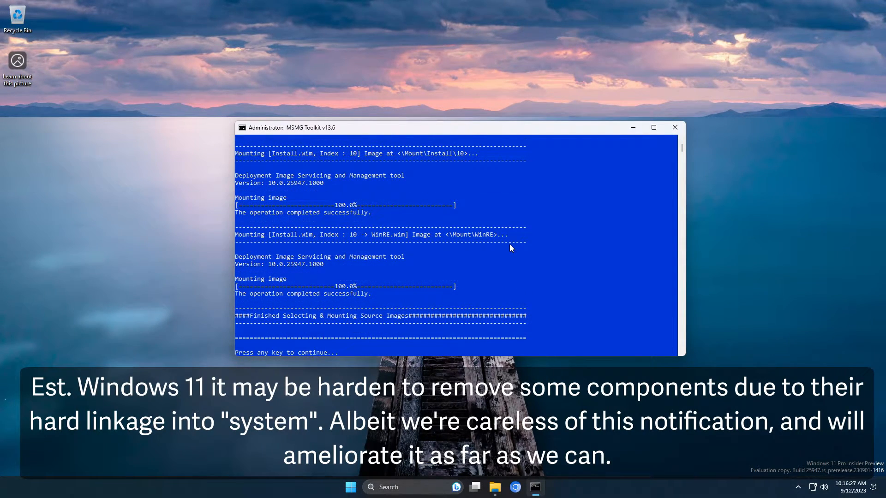
pyautogui.press('Return')
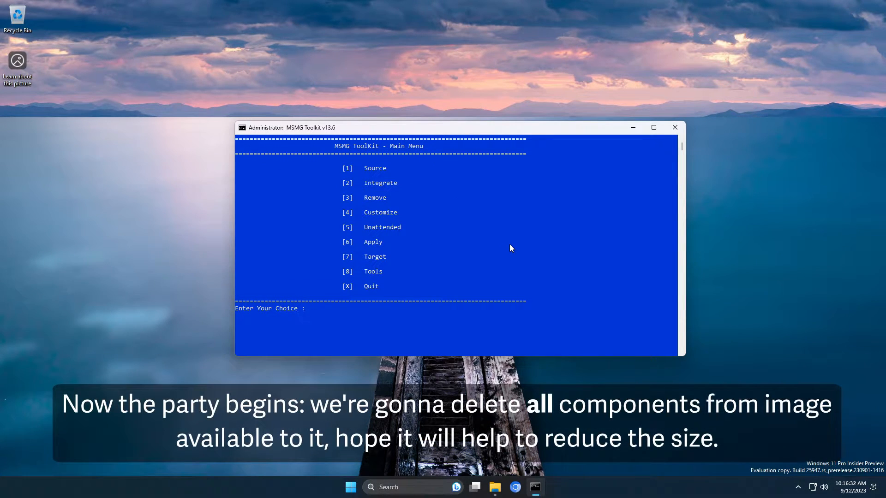
# Step: Open the Windows component selection under Remove and review the Internet components offered for removal
pyautogui.press('3')
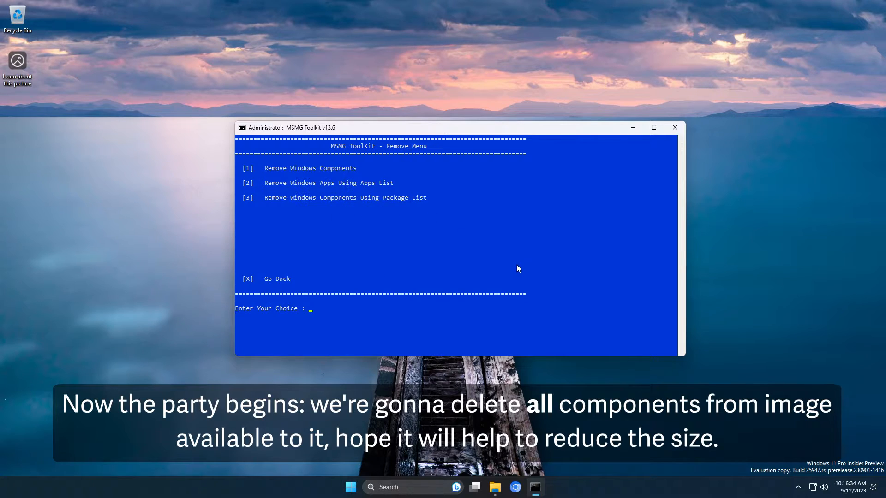
pyautogui.press('1')
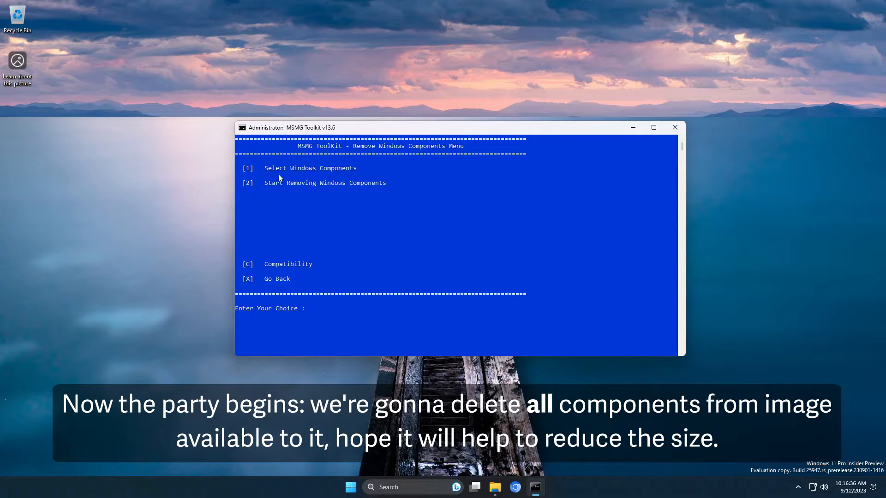
pyautogui.press('1')
pyautogui.press('1')
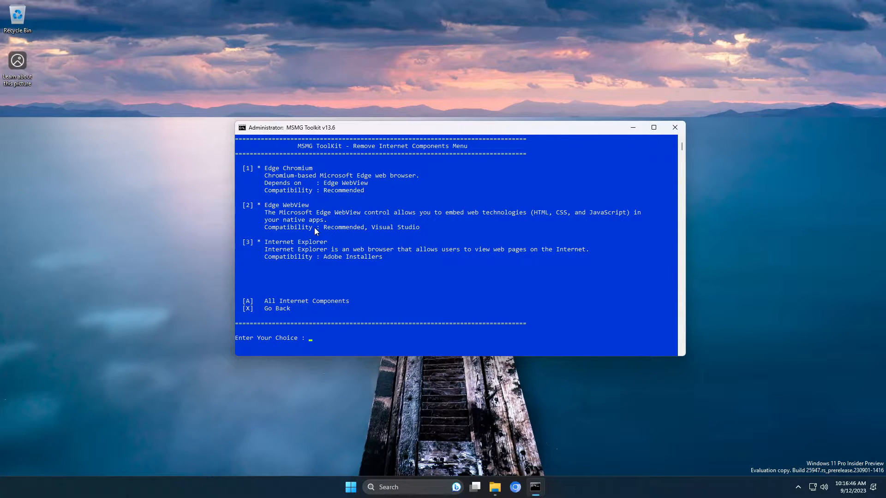
pyautogui.press('x')
# Step: Review the multimedia components and mark all the selectable ones for removal
pyautogui.press('2')
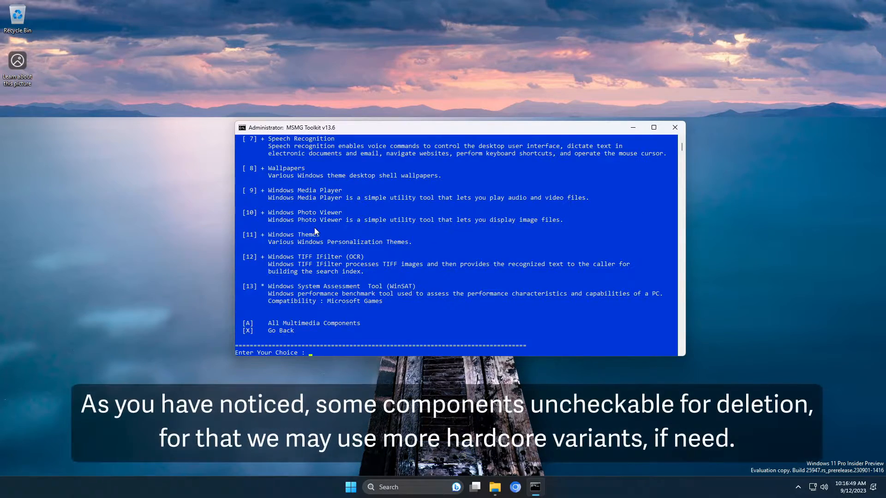
pyautogui.scroll(5, 416, 208)
pyautogui.write('1')
pyautogui.scroll(3, 339, 168)
pyautogui.scroll(2, 372, 168)
pyautogui.click(681, 140)
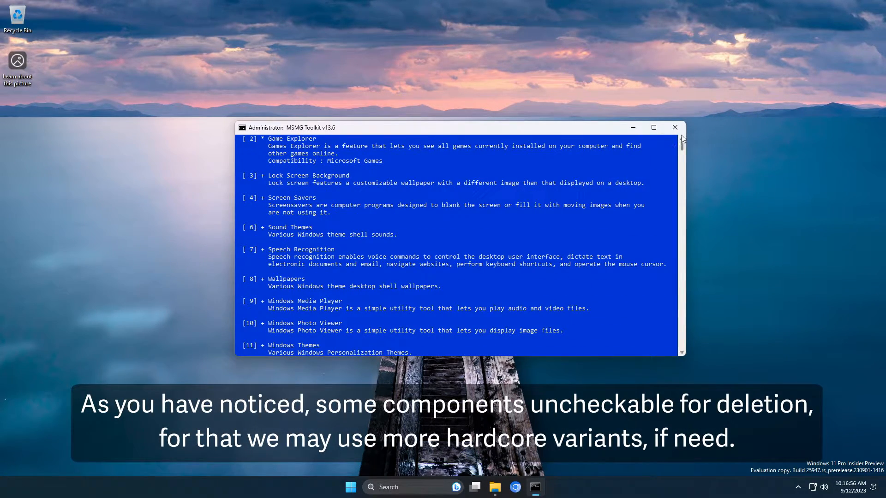
pyautogui.press('Return')
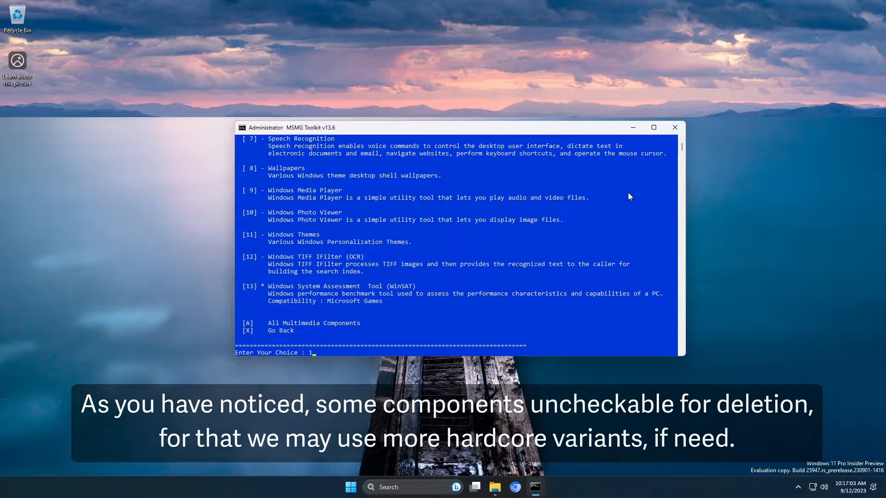
pyautogui.press('BackSpace')
pyautogui.scroll(6, 516, 156)
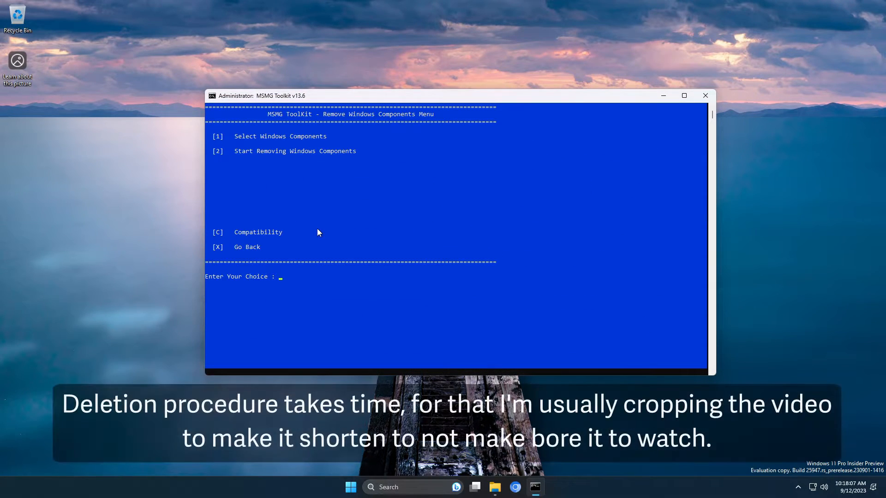
# Step: Start removing the selected Windows components, dismiss the error dialog and return to the component removal menu
pyautogui.write('2')
pyautogui.press('Return')
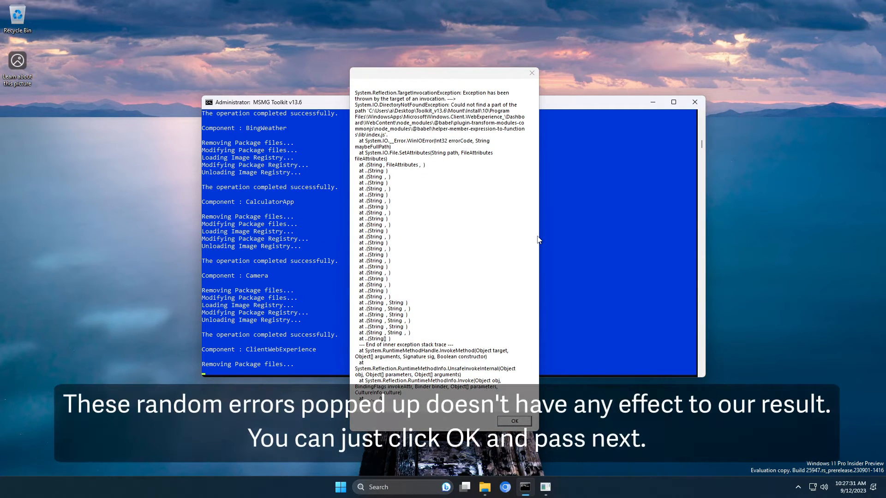
pyautogui.click(470, 272)
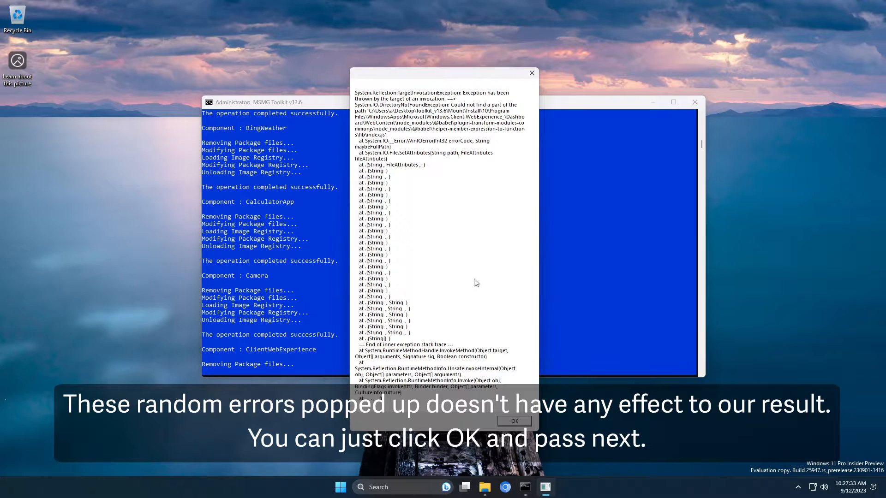
pyautogui.click(514, 421)
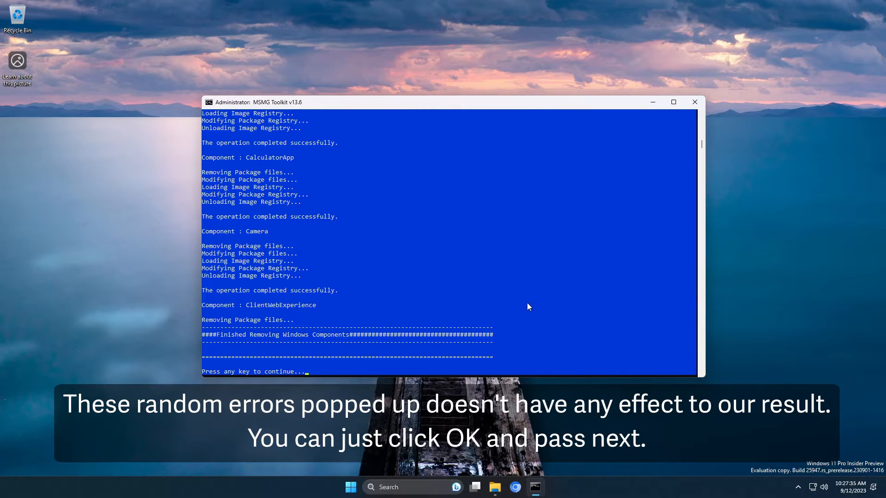
pyautogui.press('Return')
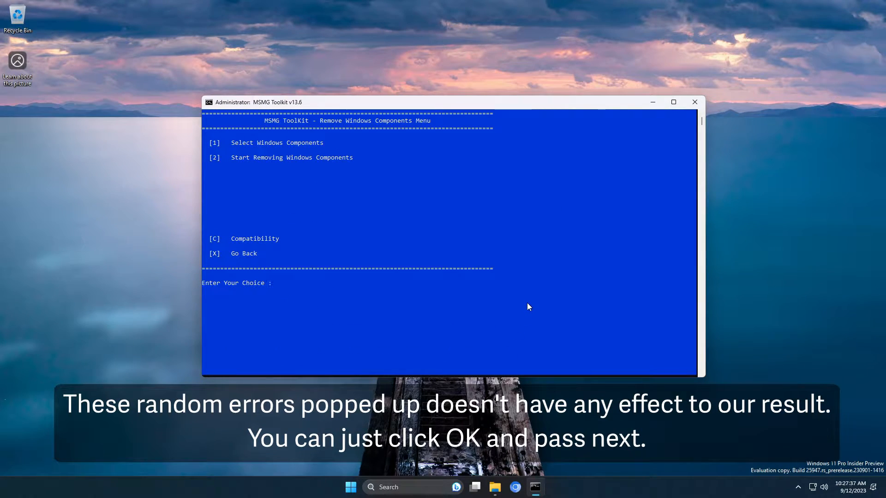
# Step: Open the compatibility options for component removal and select all of the listed entries
pyautogui.write('c')
pyautogui.press('Return')
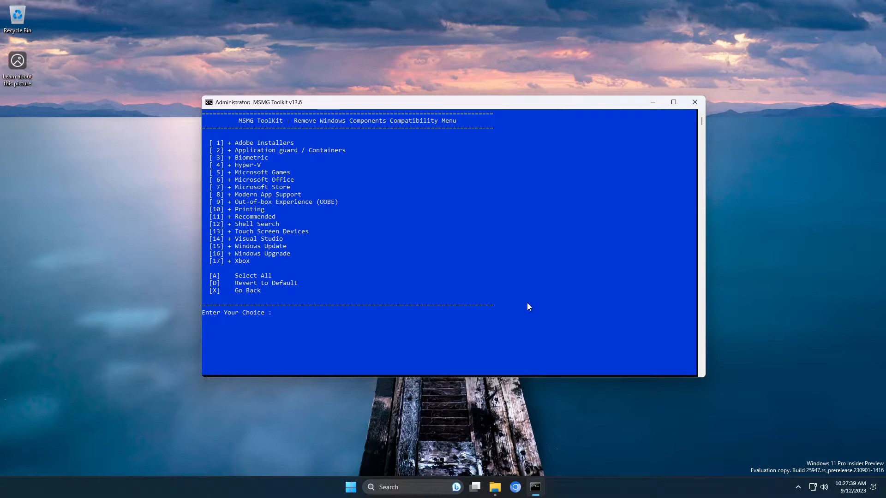
pyautogui.write('a')
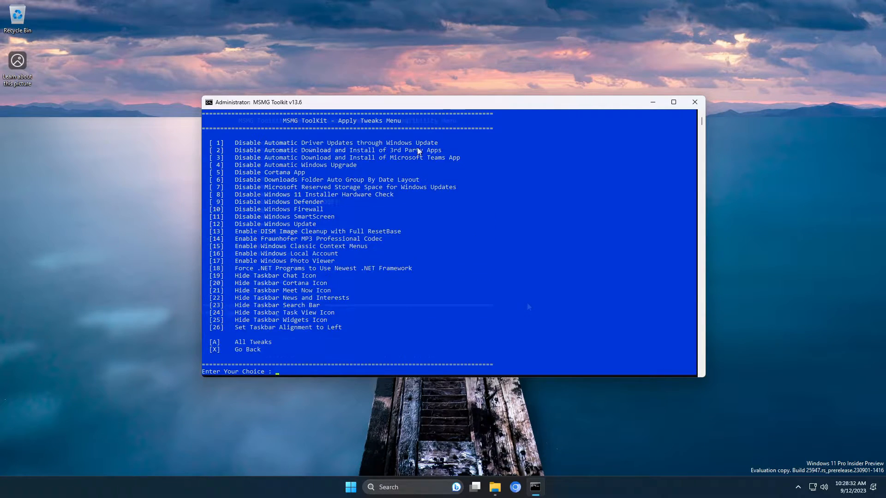
pyautogui.press('Return')
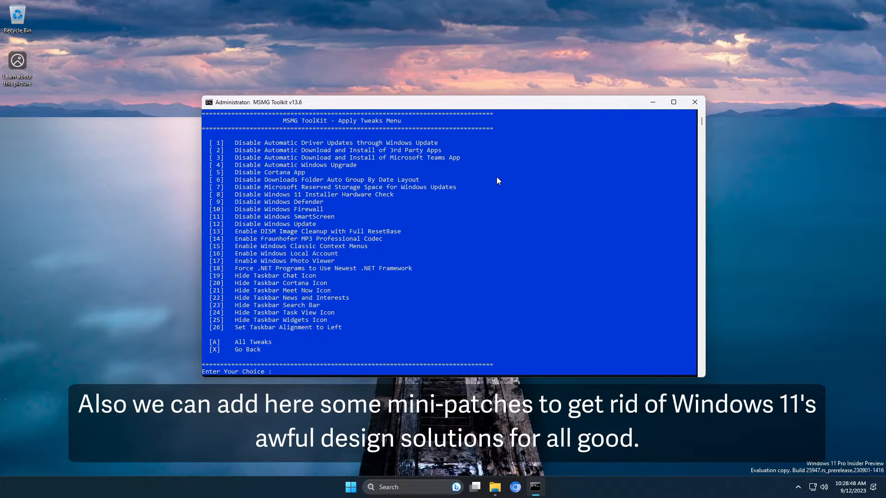
# Step: Apply the tweaks that disable Microsoft reserved storage space for Windows updates and the Windows 11 installer hardware check
pyautogui.press('Return')
pyautogui.press('Return')
pyautogui.write('7')
pyautogui.press('Return')
pyautogui.press('Return')
pyautogui.write('8')
pyautogui.press('Return')
pyautogui.press('Return')
# Step: Apply the tweaks that disable Windows Defender, Windows Firewall and Windows SmartScreen
pyautogui.write('9')
pyautogui.press('Return')
pyautogui.press('Return')
pyautogui.write('10')
pyautogui.press('Return')
pyautogui.press('Return')
pyautogui.write('11')
pyautogui.press('Return')
pyautogui.press('Return')
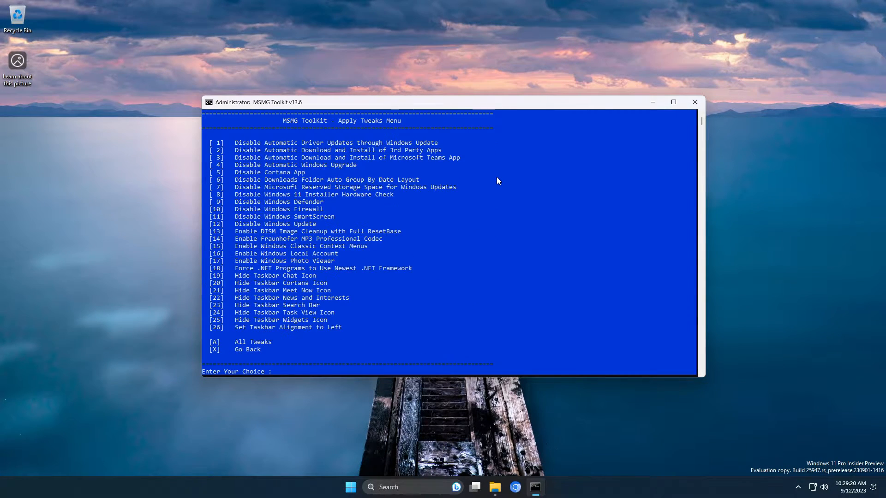
pyautogui.write('11')
pyautogui.press('Return')
pyautogui.press('Return')
# Step: Apply the tweaks that enable DISM image cleanup with full ResetBase and the Fraunhofer MP3 professional codec
pyautogui.write('13')
pyautogui.press('Return')
pyautogui.press('Return')
pyautogui.write('14')
pyautogui.press('Return')
pyautogui.press('Return')
# Step: Apply the tweaks enabling Windows classic context menus, local account and Photo Viewer, and return to the main menu
pyautogui.write('15')
pyautogui.press('Return')
pyautogui.press('Return')
pyautogui.write('16')
pyautogui.press('Return')
pyautogui.press('Return')
pyautogui.write('17')
pyautogui.press('Return')
pyautogui.press('Return')
pyautogui.write('1x')
pyautogui.press('Return')
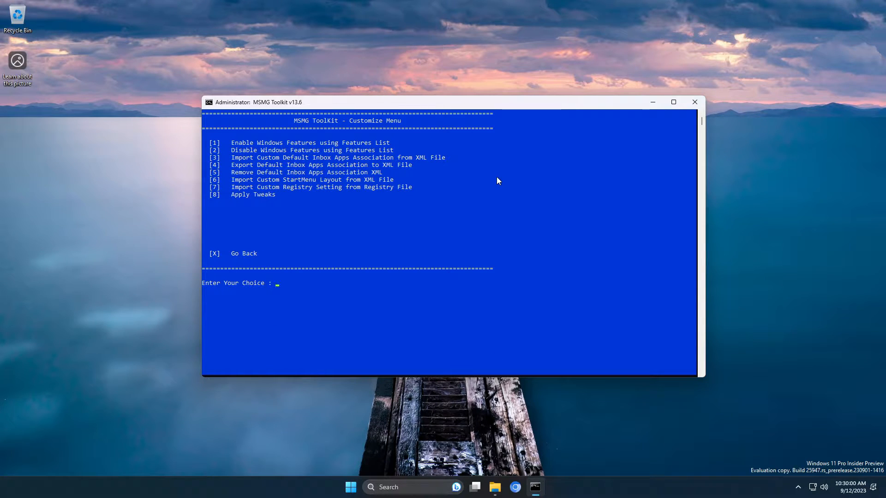
pyautogui.write('x')
pyautogui.press('Return')
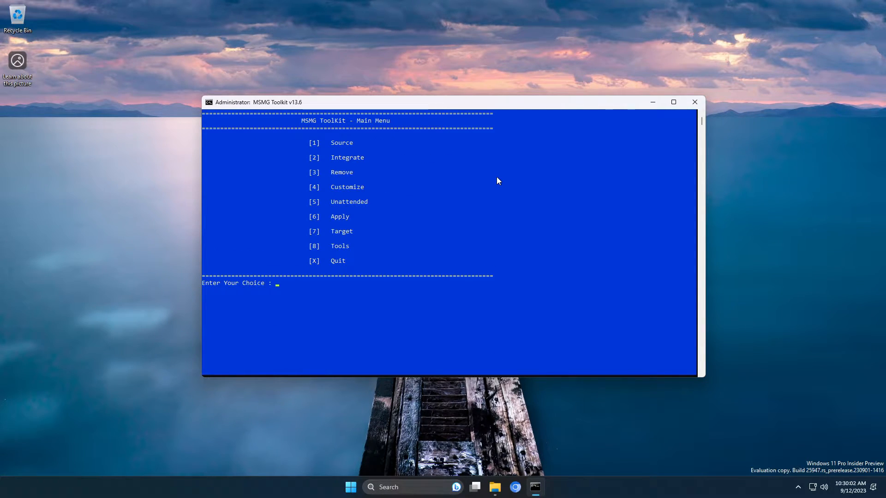
pyautogui.write('5')
pyautogui.press('Return')
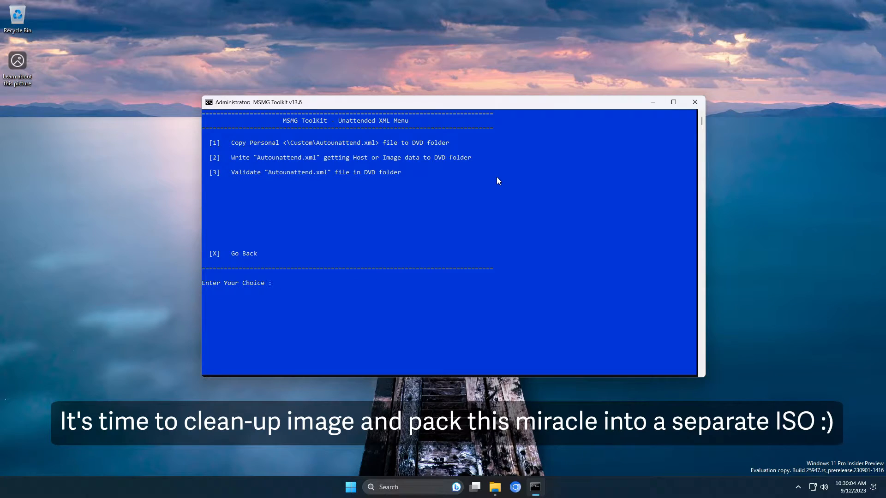
pyautogui.write('x')
pyautogui.press('Return')
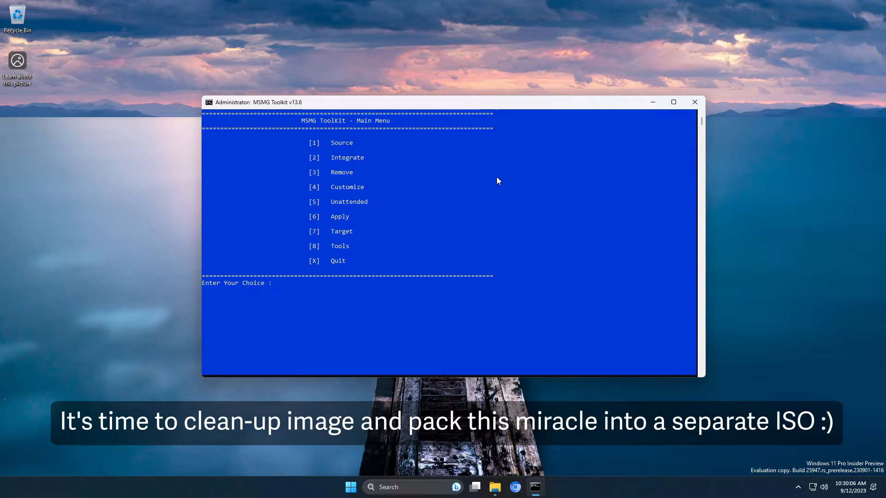
# Step: Clean up the source images using DISM Cleanup-Image under Apply
pyautogui.press('6')
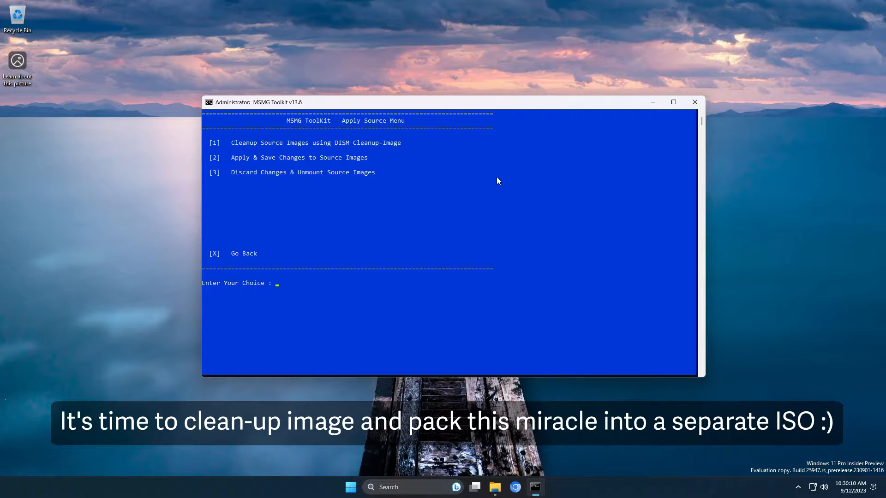
pyautogui.press('1')
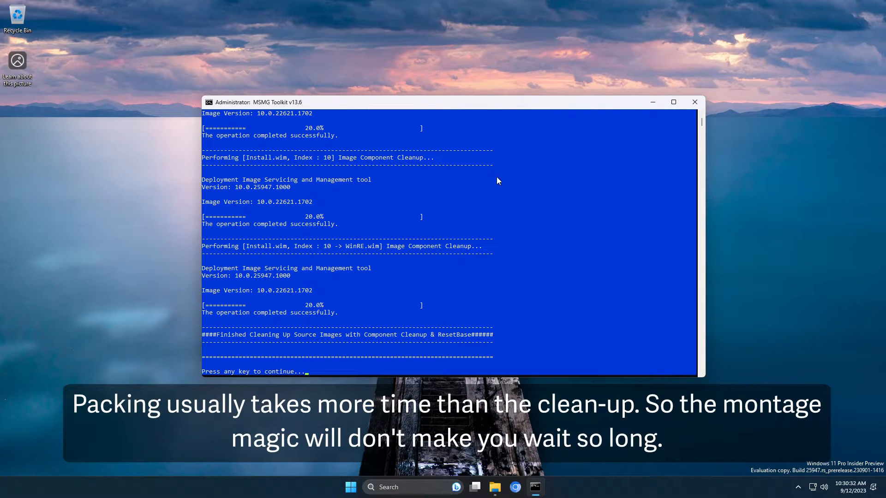
pyautogui.press('Return')
# Step: Apply and save the changes to the source images, answering yes to trimming unselected editions and cleaning up the image folder
pyautogui.write('2')
pyautogui.press('Return')
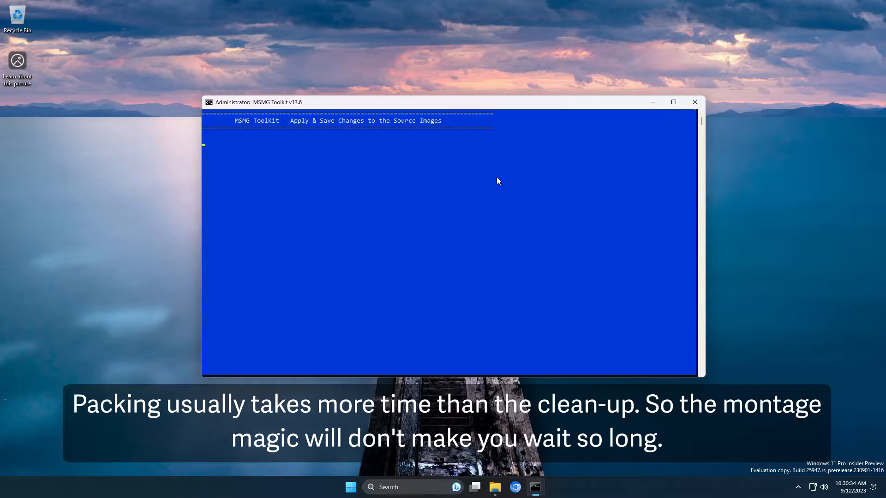
pyautogui.write('Y')
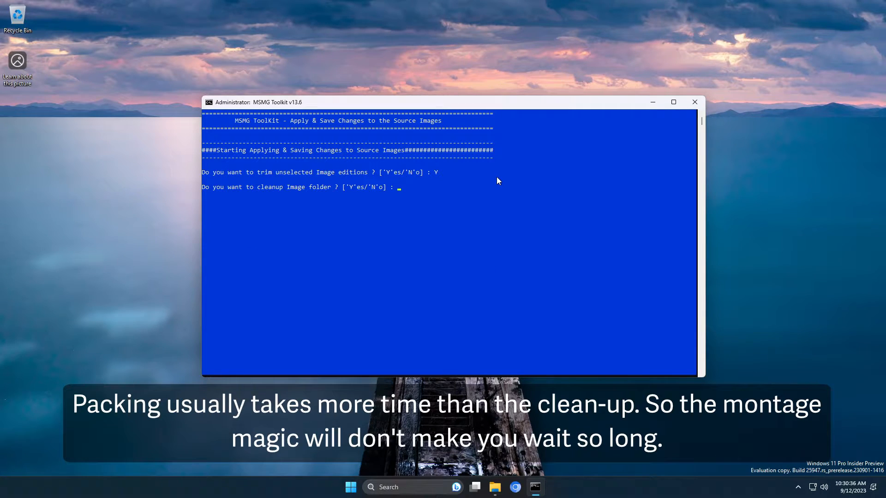
pyautogui.write('Y')
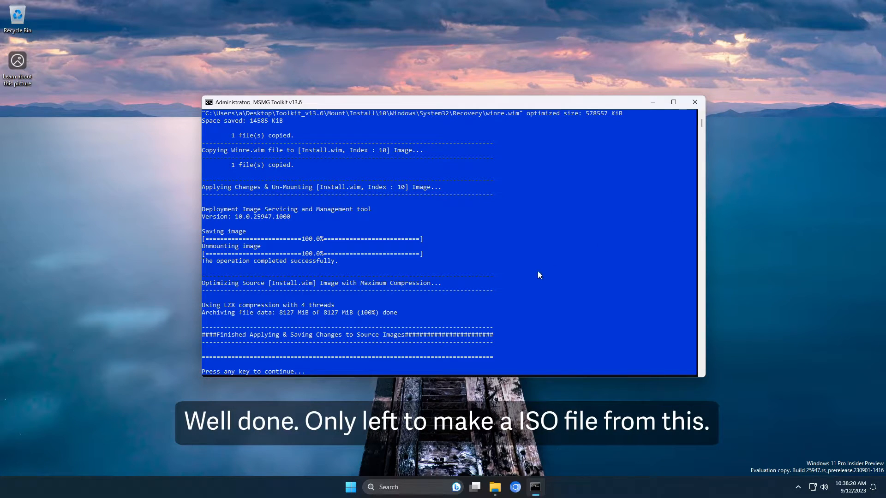
pyautogui.press('Return')
# Step: Start making a DVD ISO image under Target with the volume label OUR_OWN_TINY11_LOL_XD
pyautogui.write('7')
pyautogui.press('Return')
pyautogui.write('1')
pyautogui.press('Return')
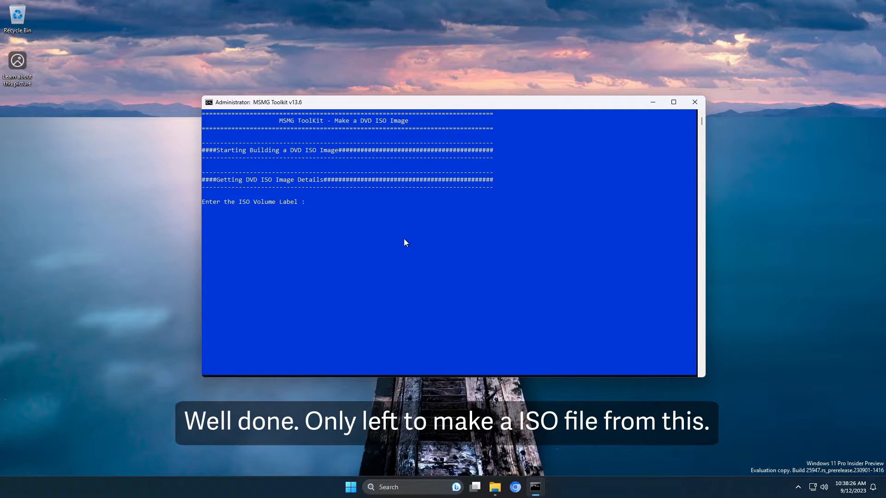
pyautogui.write('PSE')
pyautogui.press('BackSpace')
pyautogui.press('BackSpace')
pyautogui.press('BackSpace')
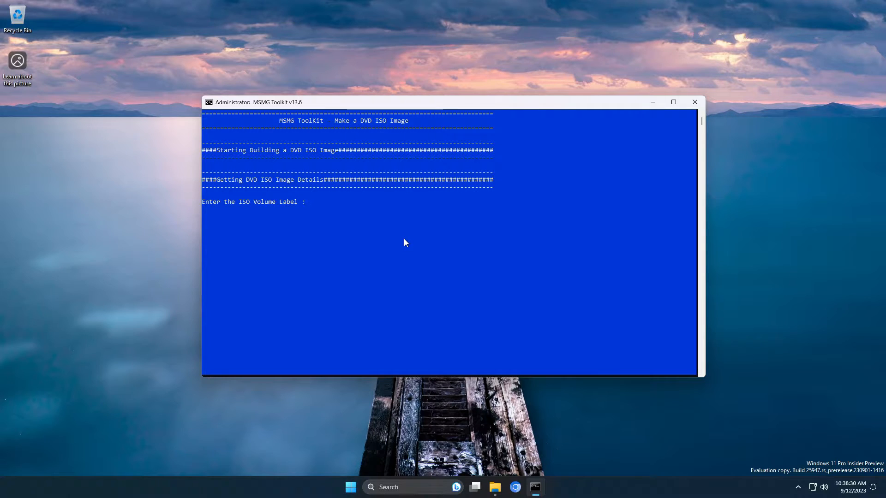
pyautogui.write('OUR_OWN_TINY11_LOL_XD')
pyautogui.press('Return')
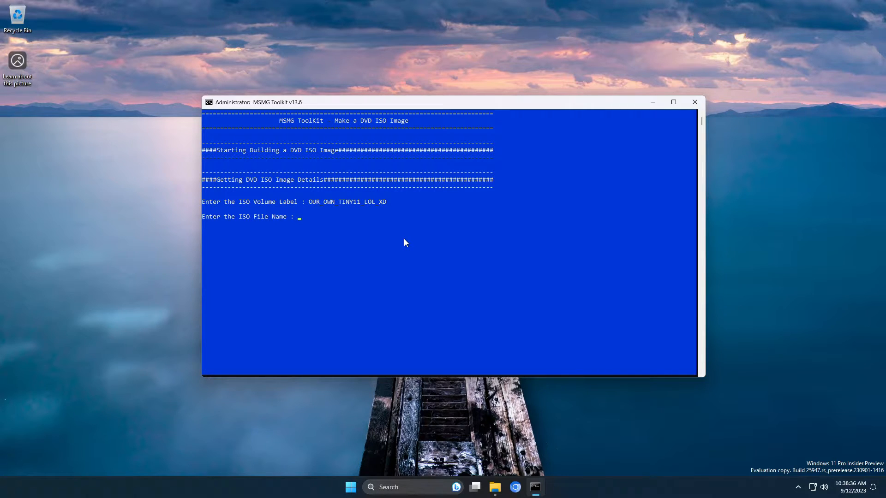
# Step: Set the ISO file name to our_own_tiny11_lol_xd.iso, build the image and return to the main menu
pyautogui.write('our_own_tiny11_lol_xd.iso')
pyautogui.press('Return')
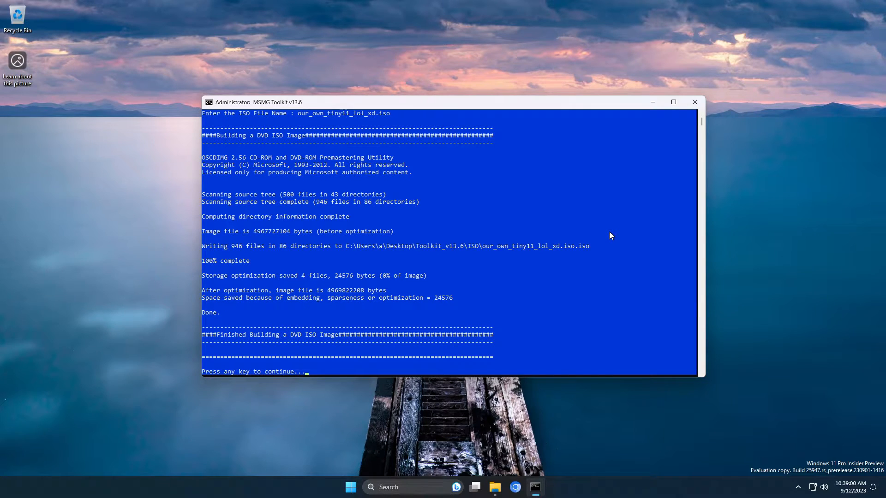
pyautogui.press('Return')
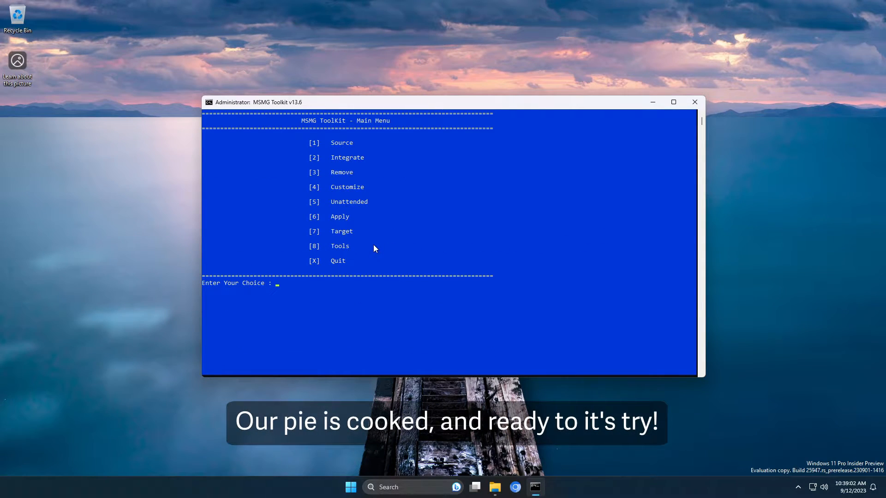
pyautogui.write('8')
pyautogui.press('Return')
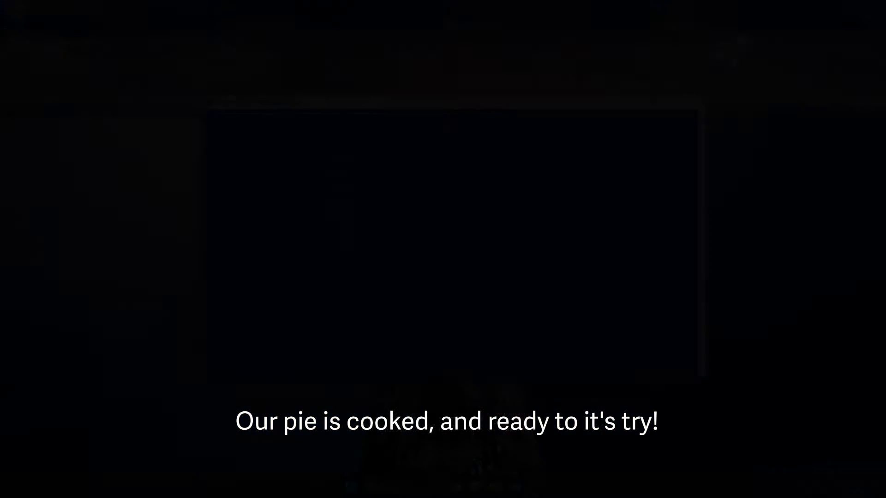
# Step: Partition the unallocated space of Drive 0 in Windows Setup, accepting the extra system partitions, and start installing on Partition 3
pyautogui.click(461, 107)
pyautogui.press('Return')
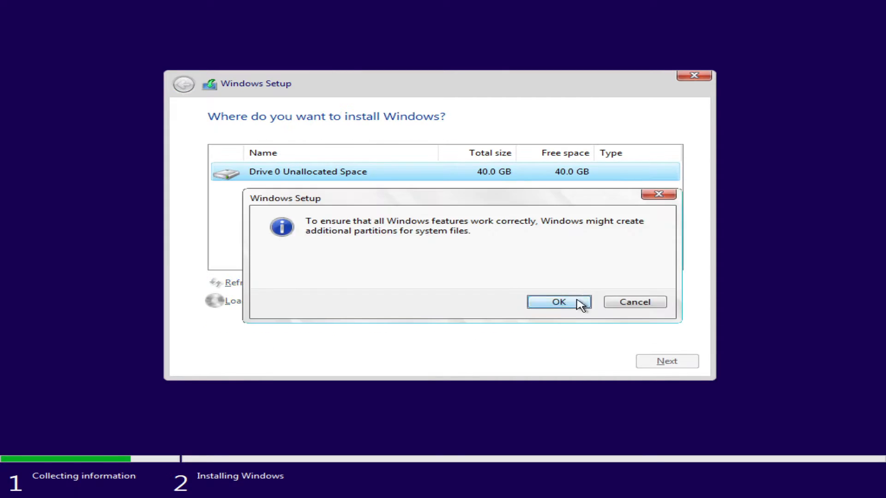
pyautogui.click(577, 301)
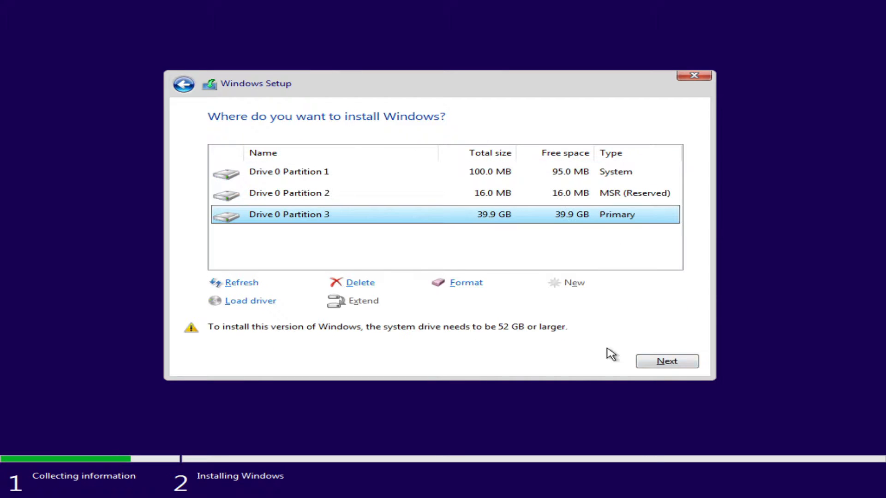
pyautogui.click(667, 361)
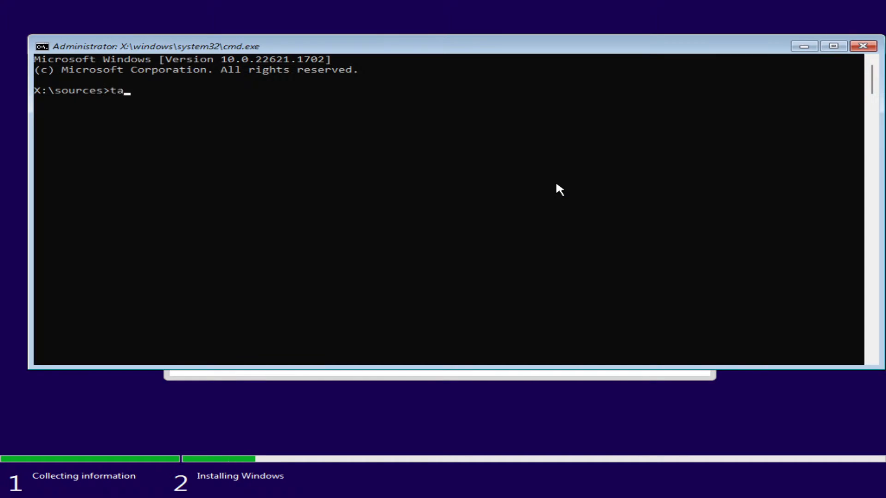
# Step: Launch Task Manager with the taskmgr command, close the command prompt and move Task Manager clear of the setup progress
pyautogui.write('skmgr')
pyautogui.press('Return')
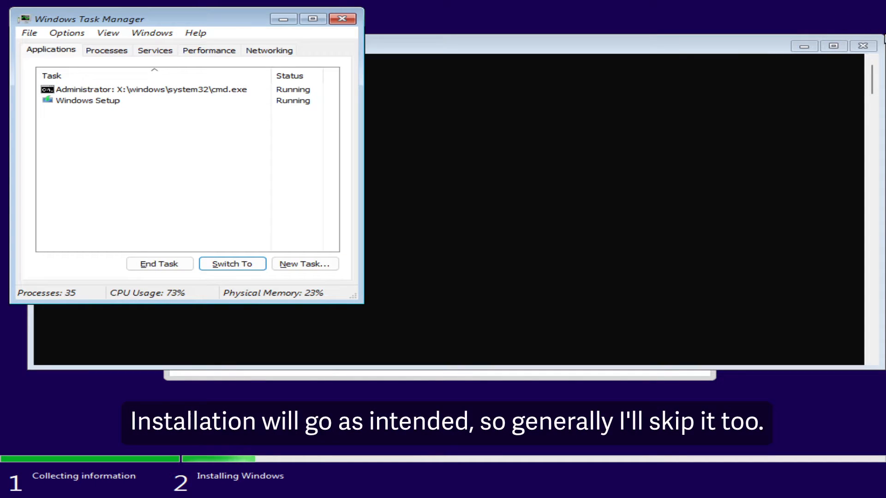
pyautogui.click(862, 46)
pyautogui.moveTo(154, 25); pyautogui.dragTo(657, 176)
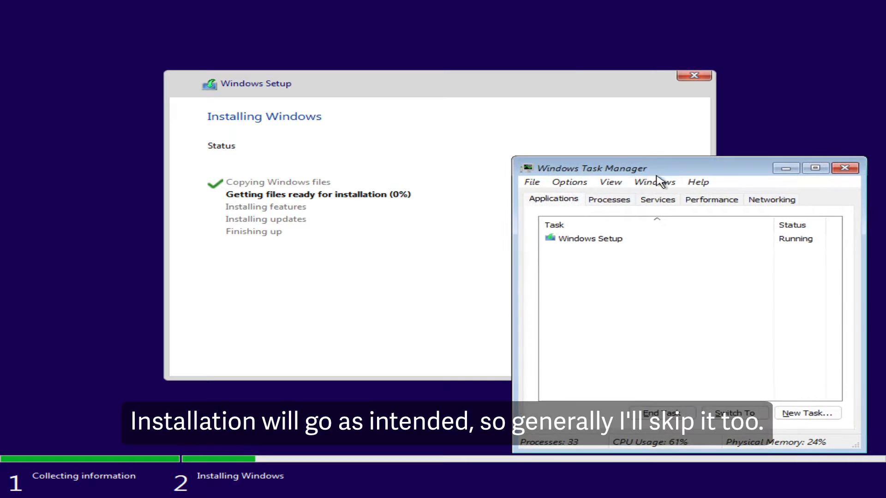
# Step: Show the performance readings in Task Manager and adjust its view options to monitor the installation
pyautogui.click(706, 199)
pyautogui.click(611, 182)
pyautogui.moveTo(630, 213)
pyautogui.click(786, 213)
pyautogui.click(610, 182)
pyautogui.click(641, 245)
pyautogui.moveTo(711, 175); pyautogui.dragTo(720, 205)
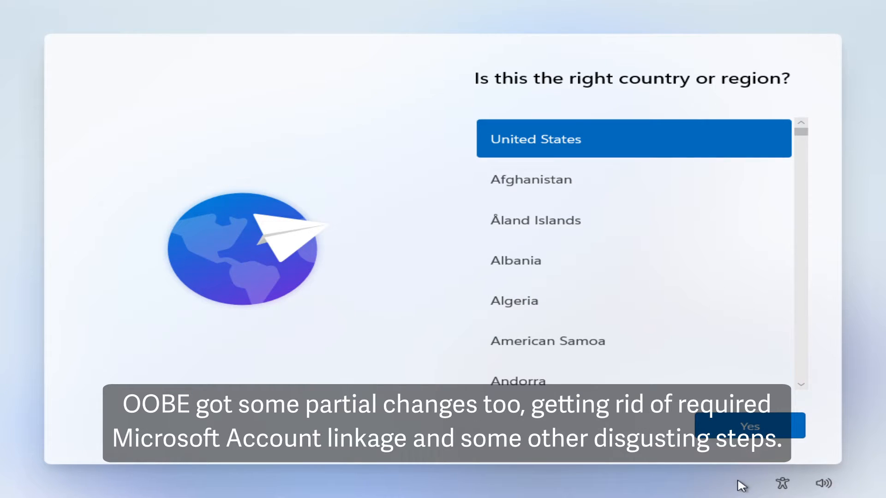
# Step: Confirm United States as the region and US as the keyboard layout, and skip adding a second layout
pyautogui.click(753, 427)
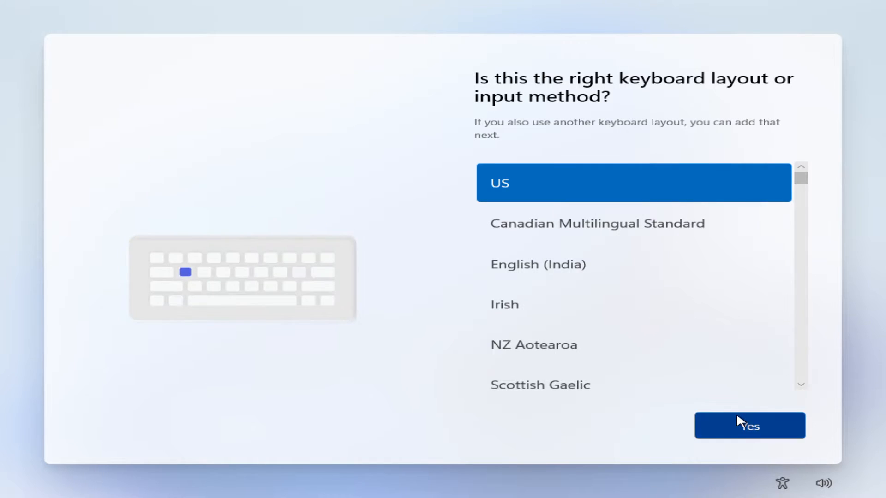
pyautogui.click(737, 422)
pyautogui.click(733, 427)
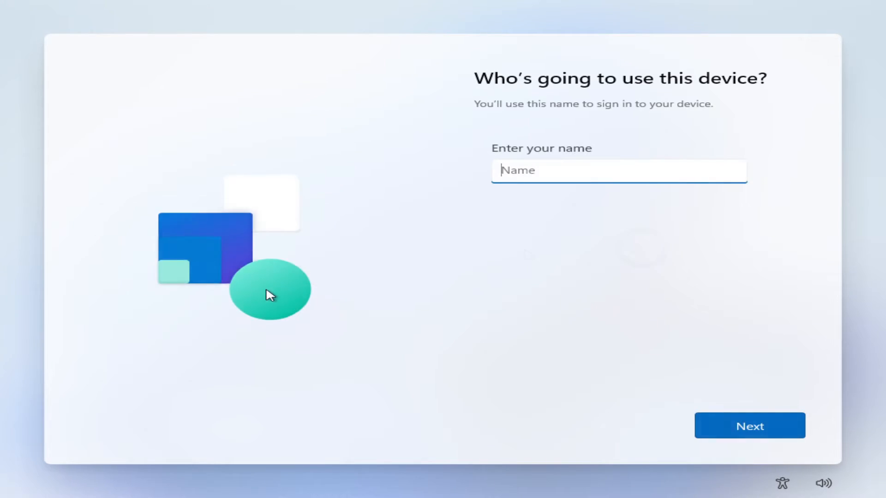
# Step: Enter the device user's name and continue with the password left empty
pyautogui.write('viridian')
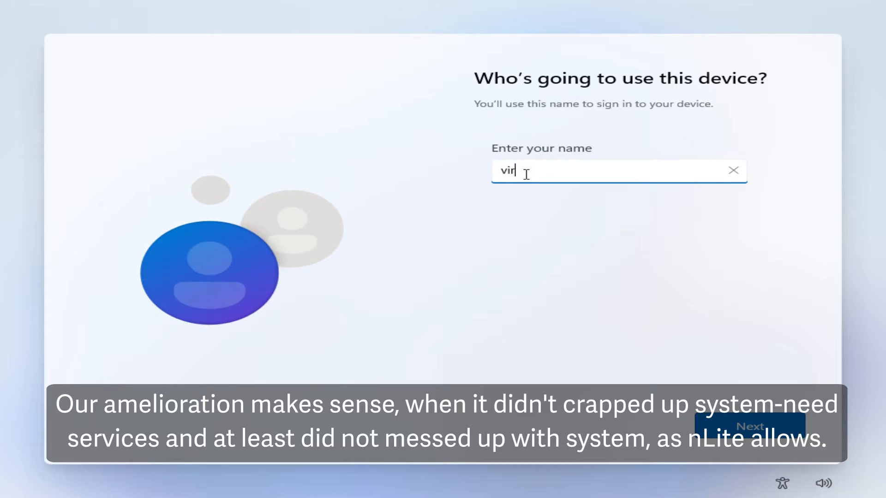
pyautogui.press('Return')
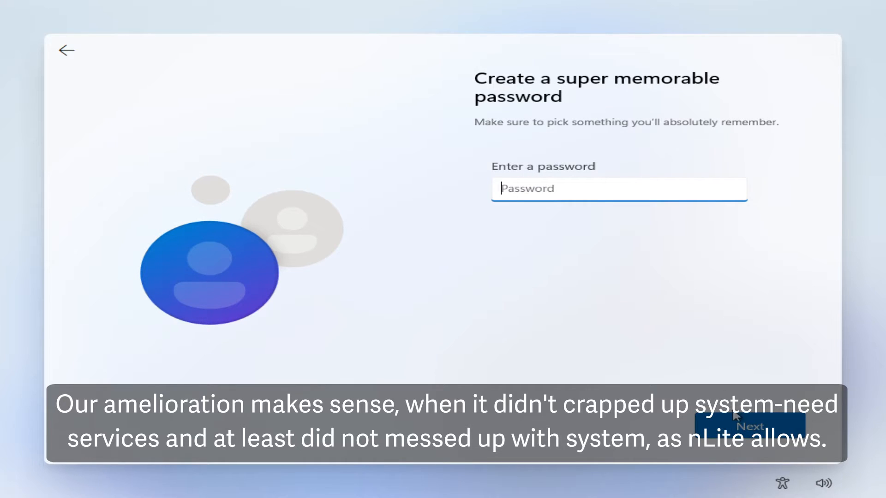
pyautogui.click(734, 416)
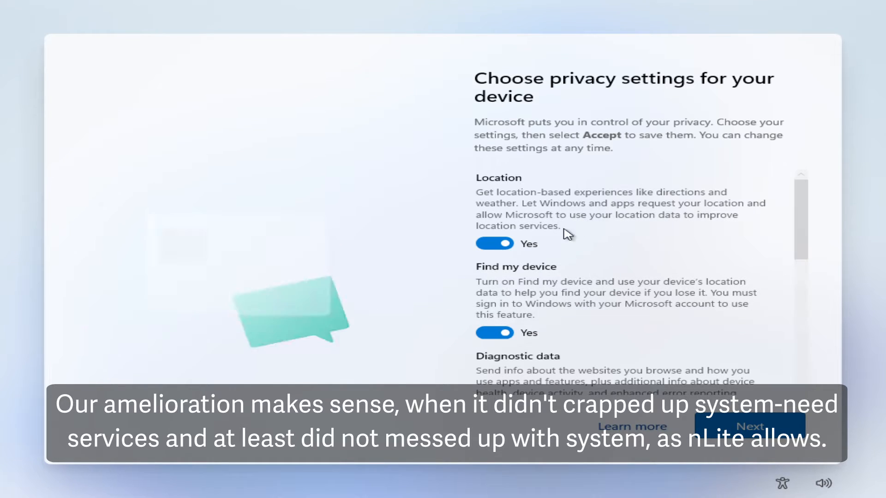
# Step: Turn off Location, Find my device and the remaining privacy settings, and continue the setup
pyautogui.click(498, 246)
pyautogui.click(493, 323)
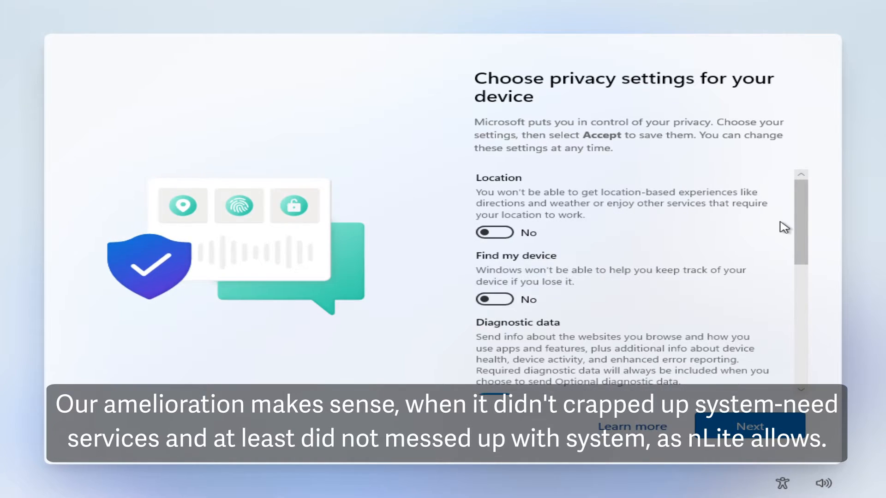
pyautogui.click(800, 277)
pyautogui.moveTo(802, 281); pyautogui.dragTo(807, 382)
pyautogui.click(498, 264)
pyautogui.click(500, 339)
pyautogui.click(501, 247)
pyautogui.click(495, 324)
pyautogui.click(748, 425)
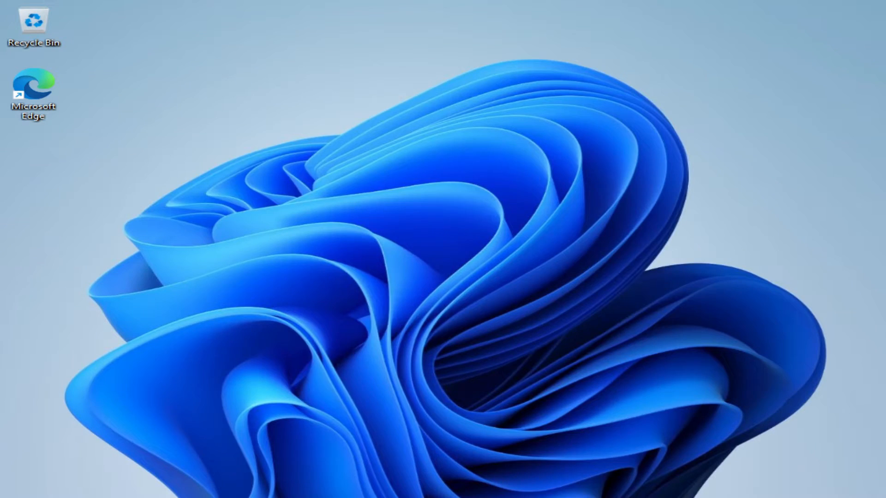
# Step: Examine the Start menu's pinned area and its full app list for leftover bloatware, and return to the pinned view
pyautogui.press('super')
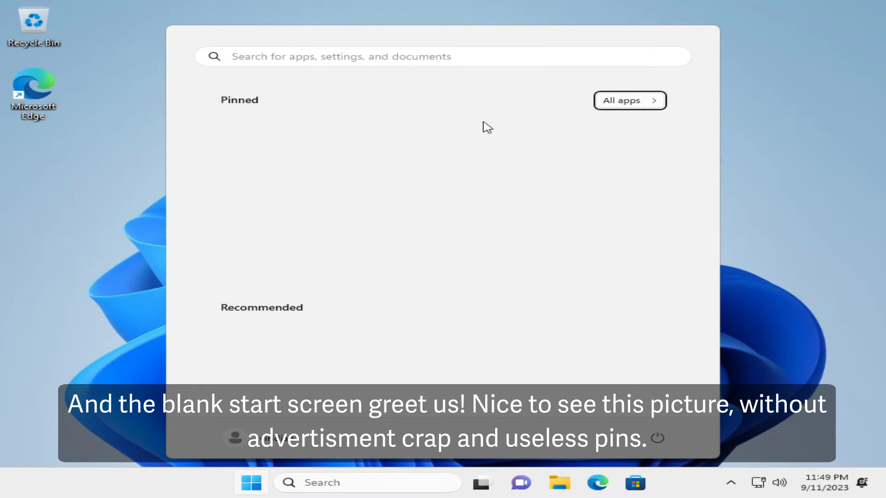
pyautogui.click(622, 109)
pyautogui.moveTo(713, 153); pyautogui.dragTo(716, 178)
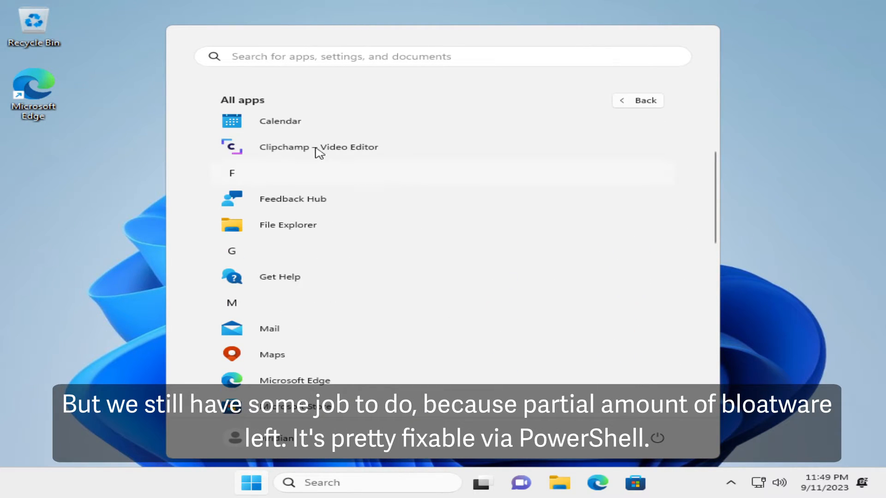
pyautogui.click(623, 103)
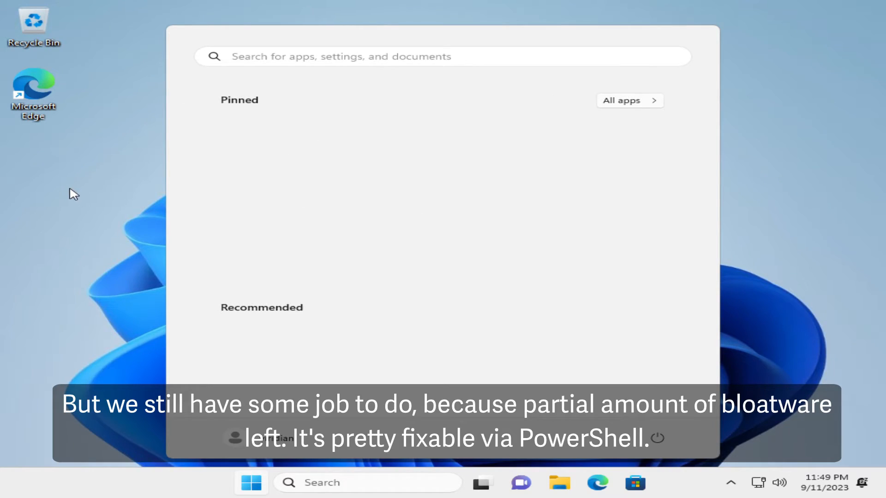
# Step: Close the Start menu and show the drives under This PC in File Explorer
pyautogui.click(74, 194)
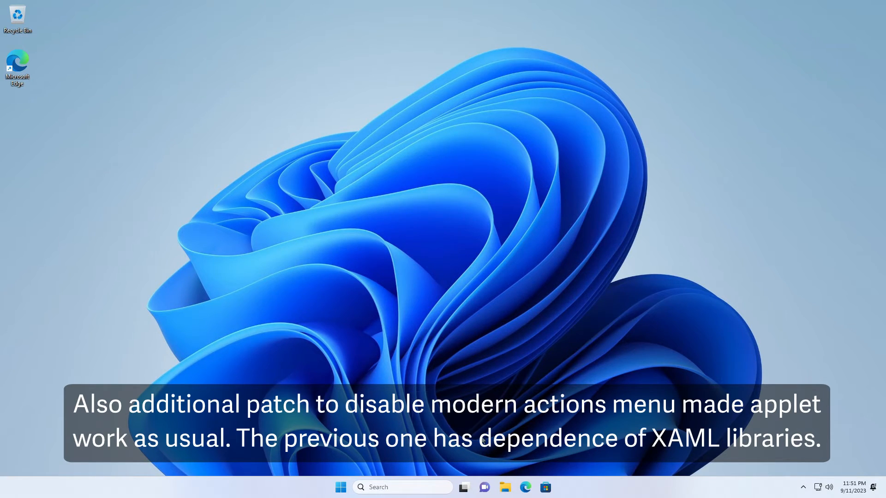
pyautogui.click(340, 488)
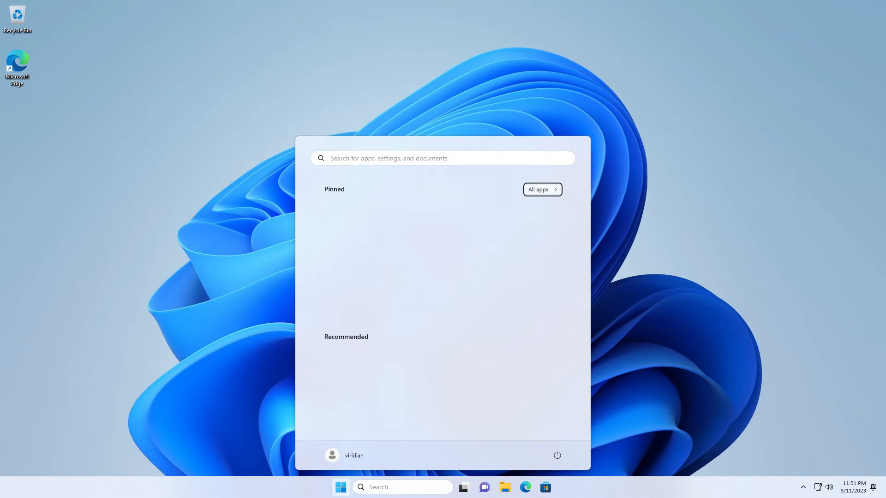
pyautogui.click(237, 416)
pyautogui.click(505, 487)
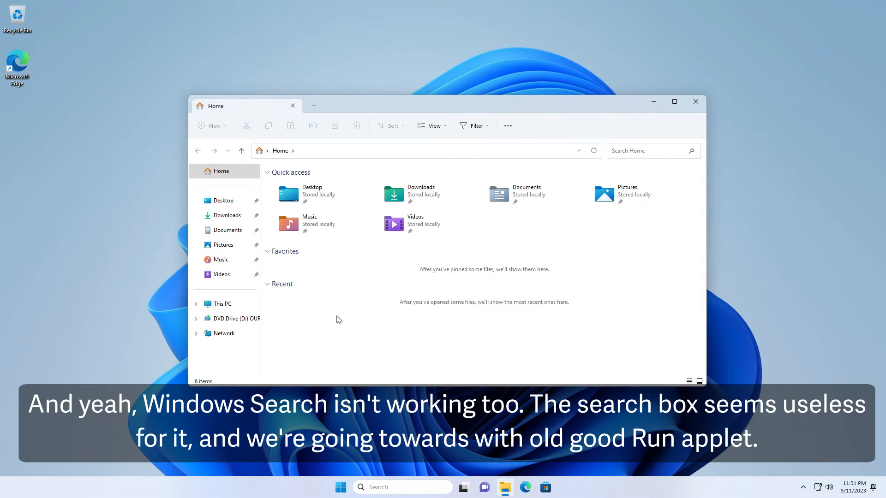
pyautogui.click(217, 303)
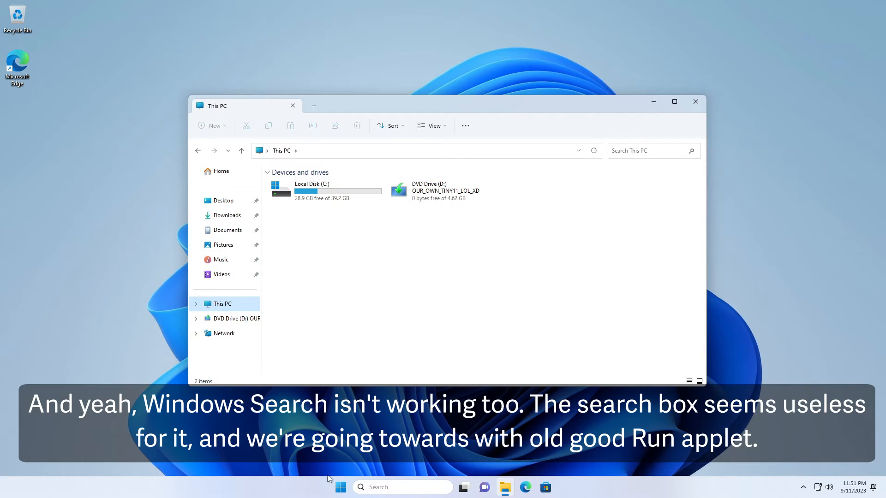
# Step: View the Windows version information through the Run dialog, and close it
pyautogui.click(339, 487)
pyautogui.press('super+r')
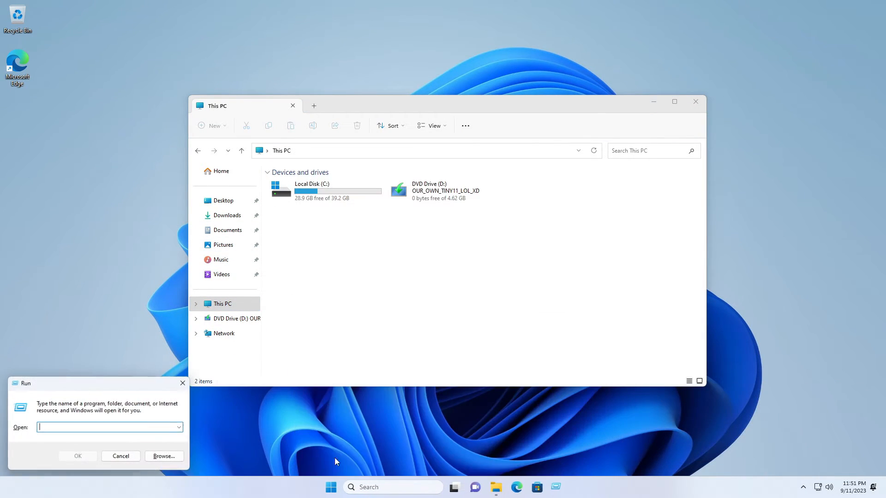
pyautogui.press('Return')
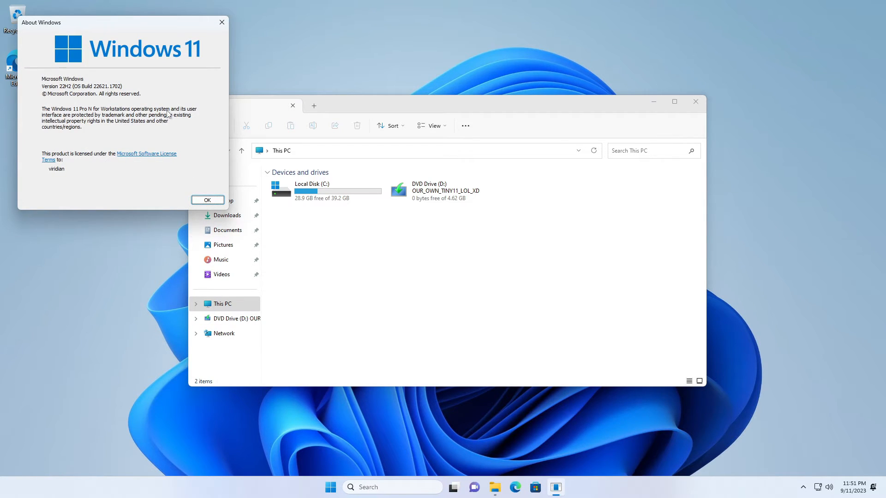
pyautogui.click(207, 200)
pyautogui.moveTo(445, 112)
pyautogui.mouseDown()
pyautogui.moveTo(470, 120)
pyautogui.moveTo(469, 109)
pyautogui.moveTo(453, 115)
pyautogui.mouseUp()
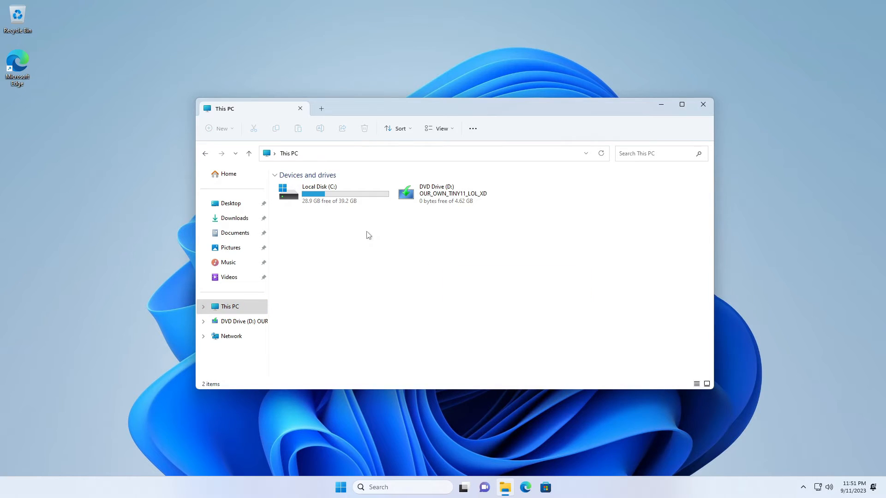
# Step: Check the disk usage in the properties of Local Disk (C:), close them, and look over the drive's context menu
pyautogui.rightClick(323, 198)
pyautogui.click(351, 332)
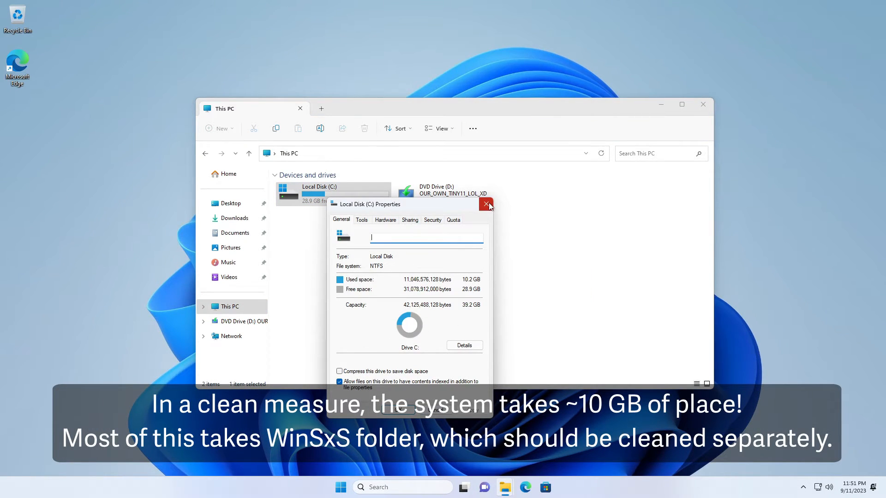
pyautogui.click(486, 204)
pyautogui.rightClick(440, 106)
pyautogui.moveTo(371, 301); pyautogui.dragTo(331, 318)
pyautogui.moveTo(331, 318); pyautogui.dragTo(530, 278)
pyautogui.moveTo(540, 275); pyautogui.dragTo(412, 323)
pyautogui.rightClick(292, 192)
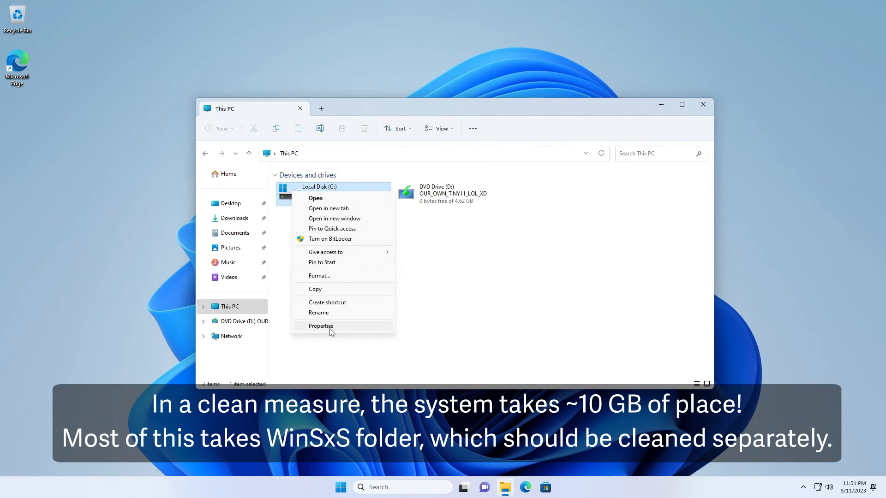
pyautogui.click(283, 329)
# Step: Open This PC's properties, check the desktop's classic context menu, and open the advanced system settings from the About page
pyautogui.rightClick(226, 304)
pyautogui.click(325, 289)
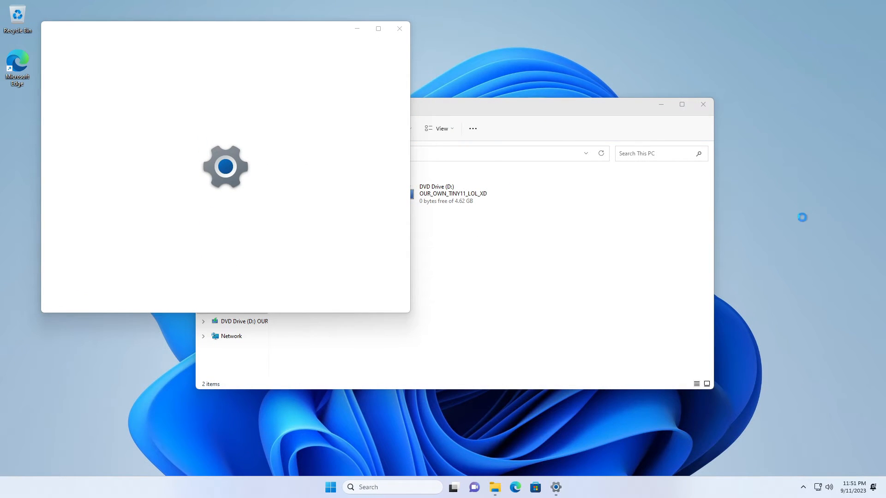
pyautogui.rightClick(802, 217)
pyautogui.moveTo(814, 252)
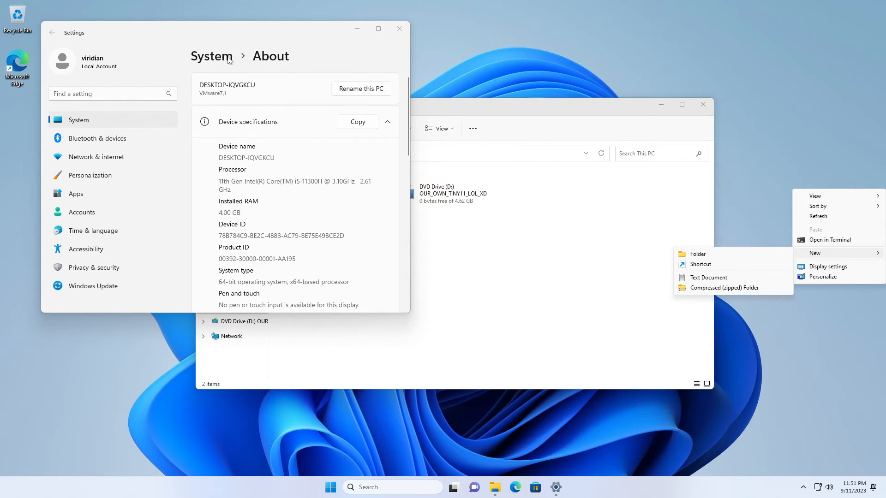
pyautogui.click(315, 92)
pyautogui.scroll(-4, 406, 120)
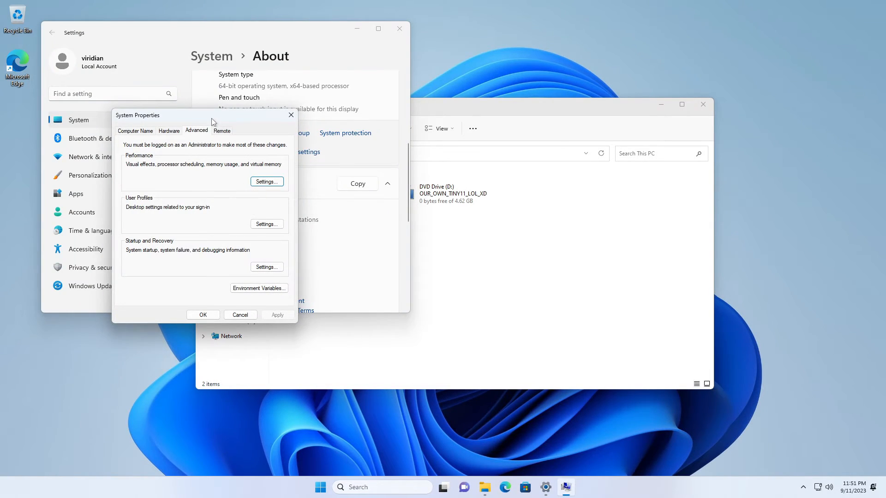
# Step: Look through the System Properties pages and check the device installation settings without changing them
pyautogui.moveTo(211, 121); pyautogui.dragTo(234, 137)
pyautogui.click(184, 147)
pyautogui.click(177, 147)
pyautogui.click(200, 147)
pyautogui.click(265, 249)
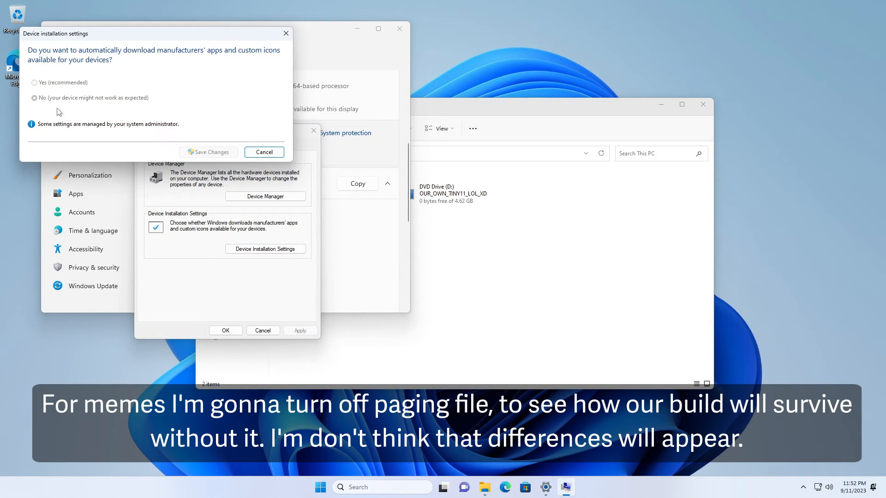
pyautogui.click(286, 33)
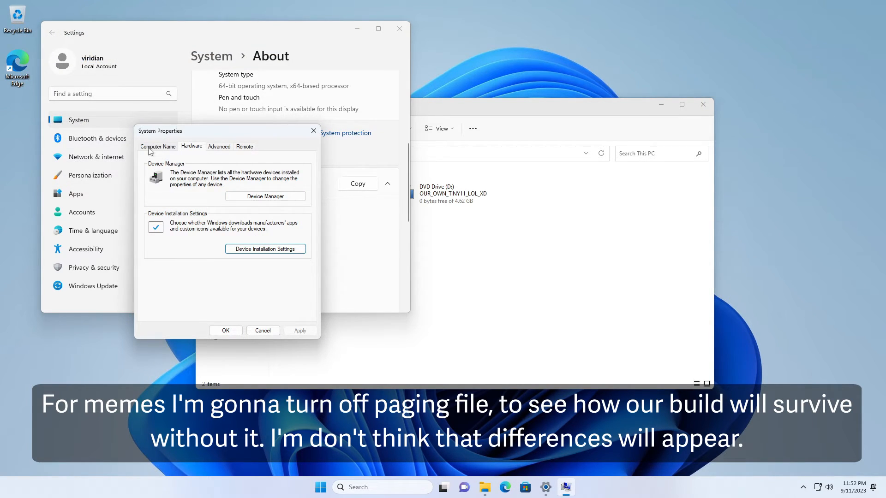
pyautogui.click(159, 148)
pyautogui.click(192, 147)
# Step: Open the Virtual Memory settings from the advanced Performance Options
pyautogui.click(219, 146)
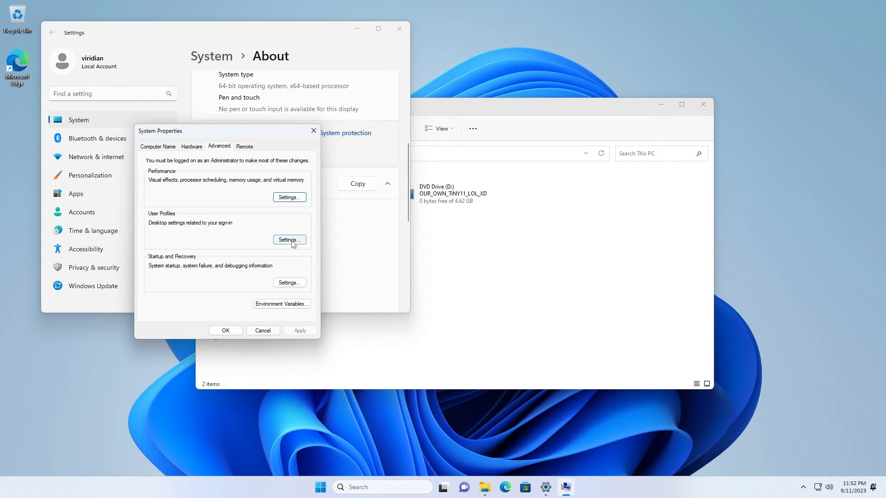
pyautogui.click(289, 197)
pyautogui.click(233, 182)
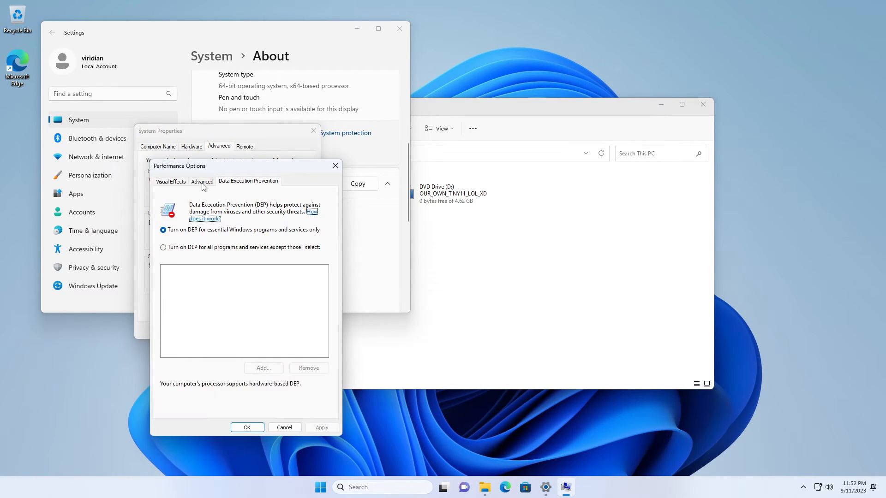
pyautogui.click(203, 181)
pyautogui.click(230, 184)
pyautogui.click(210, 183)
pyautogui.click(306, 299)
pyautogui.moveTo(254, 175); pyautogui.dragTo(380, 167)
# Step: Turn off automatic paging file management, set drive C: to no paging file, and confirm the performance options
pyautogui.click(337, 185)
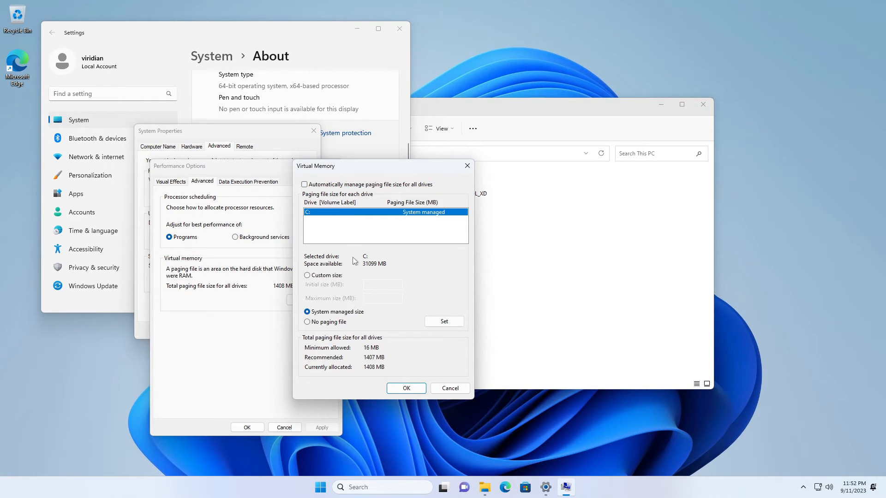
pyautogui.click(441, 325)
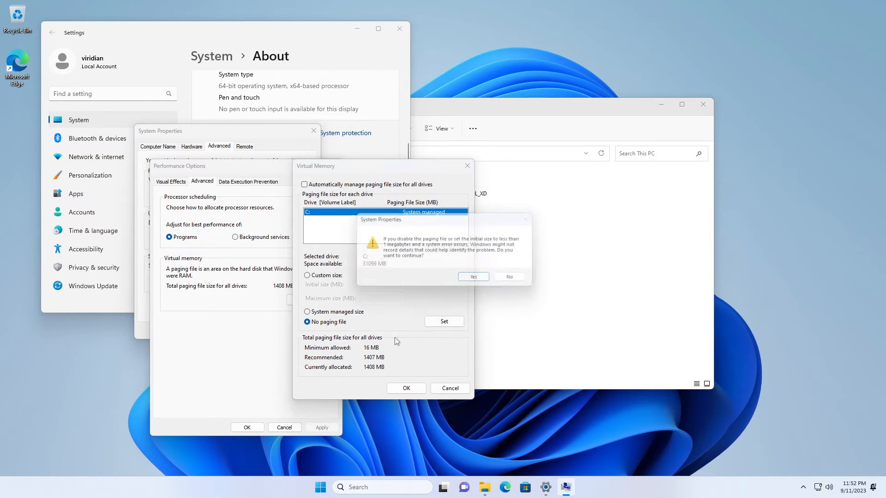
pyautogui.click(478, 280)
pyautogui.click(406, 388)
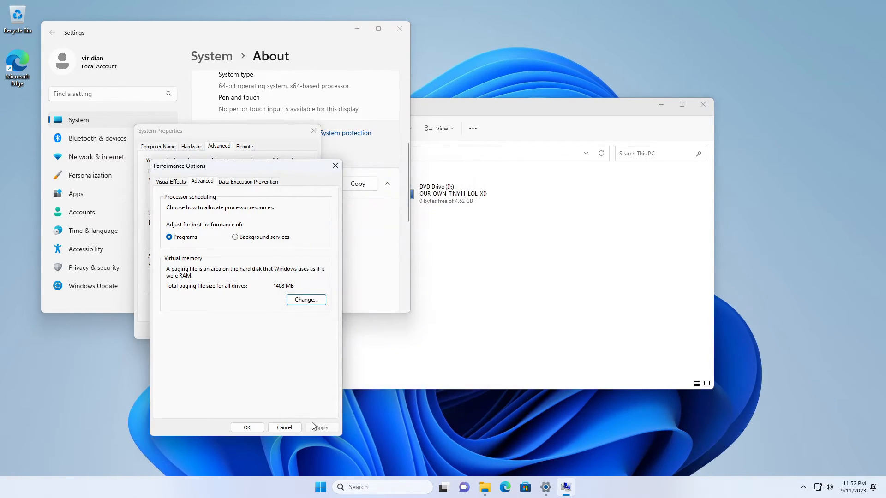
pyautogui.click(247, 427)
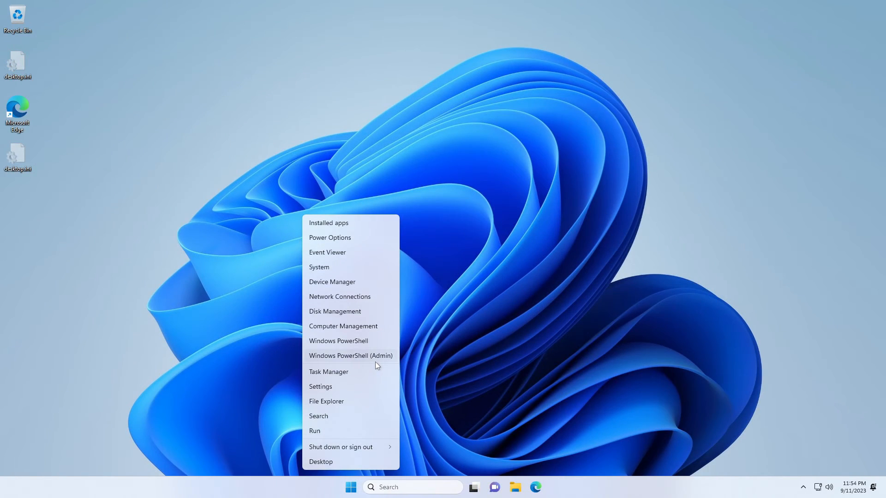
# Step: Run "get-appxpackage ** | remove-appxpackage" in an administrator Windows PowerShell session to remove the leftover apps
pyautogui.click(373, 356)
pyautogui.click(396, 316)
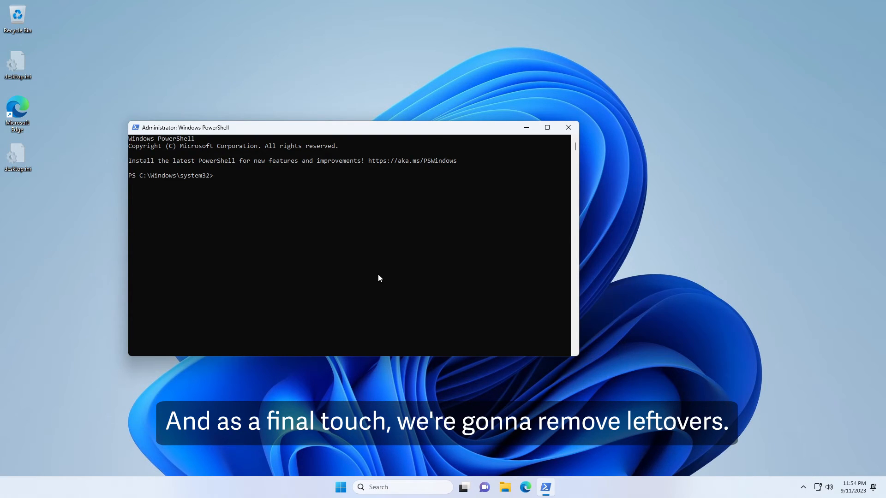
pyautogui.write('get-appxpackage ** | remove-appxpakca')
pyautogui.press('BackSpace')
pyautogui.press('BackSpace')
pyautogui.press('BackSpace')
pyautogui.write('ckage')
pyautogui.press('Return')
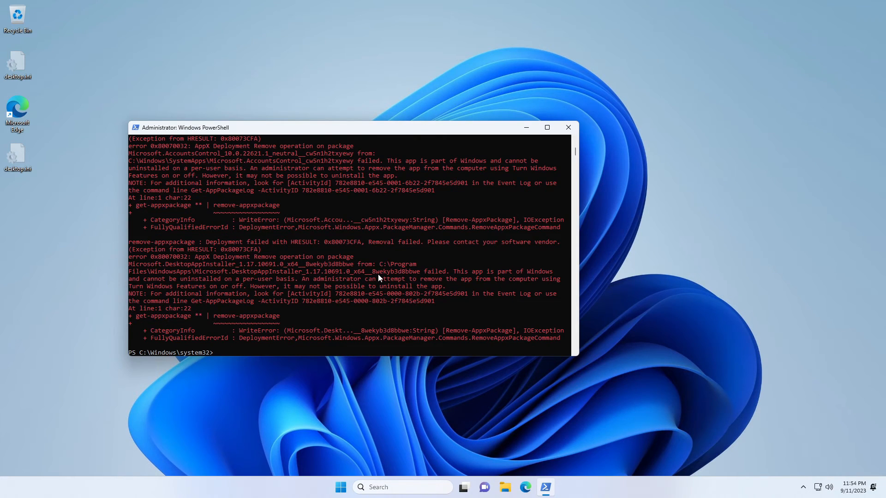
# Step: Close the PowerShell window and return to the desktop
pyautogui.click(348, 482)
pyautogui.click(536, 190)
pyautogui.click(436, 229)
pyautogui.click(568, 128)
pyautogui.hotkey('alt', 'F4')
pyautogui.click(442, 228)
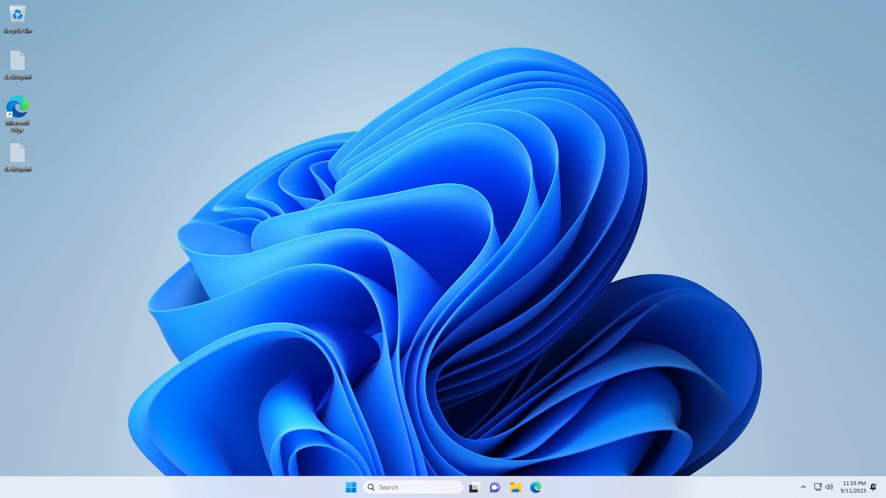
# Step: Check the disk usage and security pages in the properties of Local Disk (C:), and close them
pyautogui.click(516, 494)
pyautogui.rightClick(333, 196)
pyautogui.click(364, 334)
pyautogui.moveTo(425, 198); pyautogui.dragTo(519, 137)
pyautogui.click(515, 154)
pyautogui.click(537, 154)
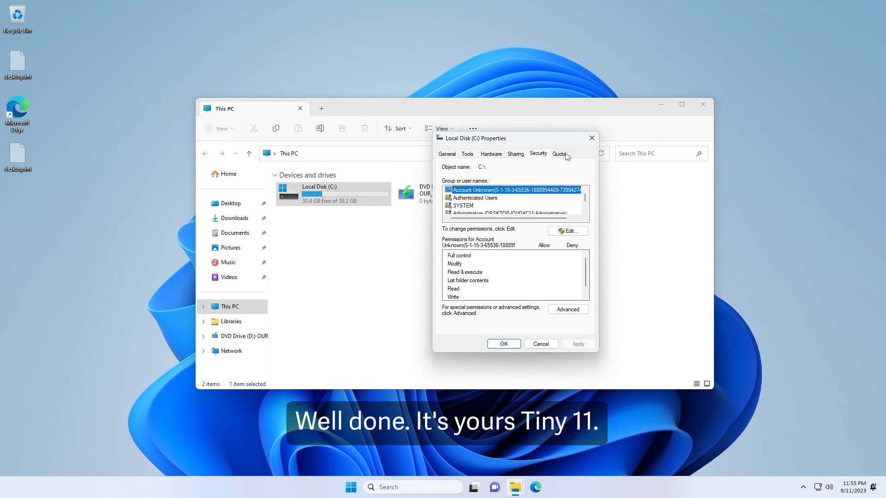
pyautogui.click(590, 138)
# Step: Permanently delete DumpStack.log.tmp from the root of Local Disk (C:), and close File Explorer
pyautogui.doubleClick(338, 199)
pyautogui.click(494, 317)
pyautogui.hotkey('shift', 'Delete')
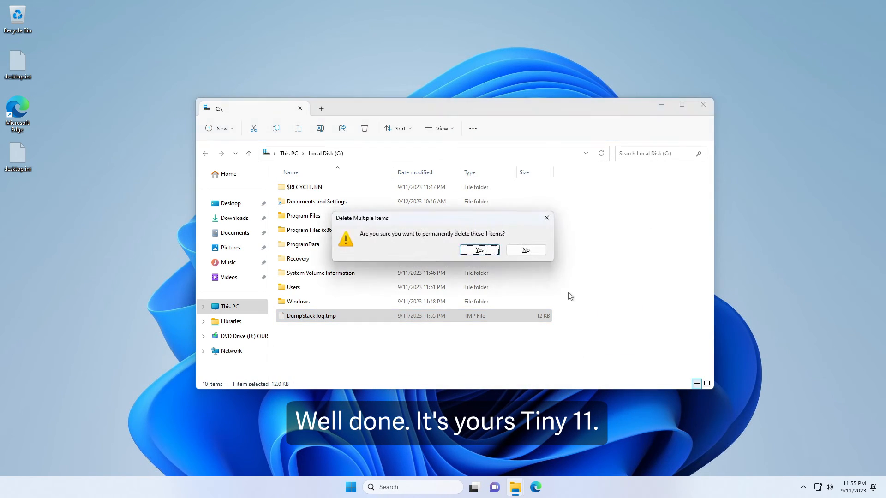
pyautogui.press('Return')
pyautogui.click(187, 184)
pyautogui.press('Return')
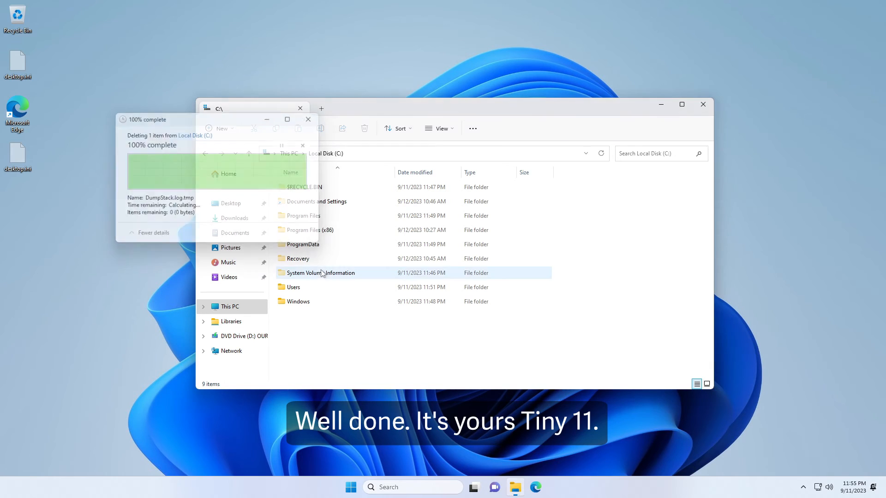
pyautogui.click(700, 107)
# Step: Open Windows Tools from the Start menu's full app list and look through the available tools
pyautogui.click(355, 487)
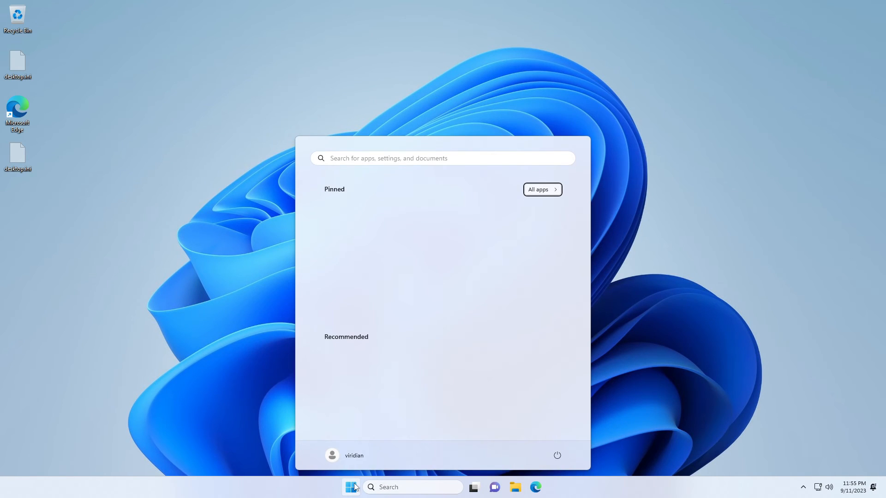
pyautogui.click(549, 193)
pyautogui.click(447, 372)
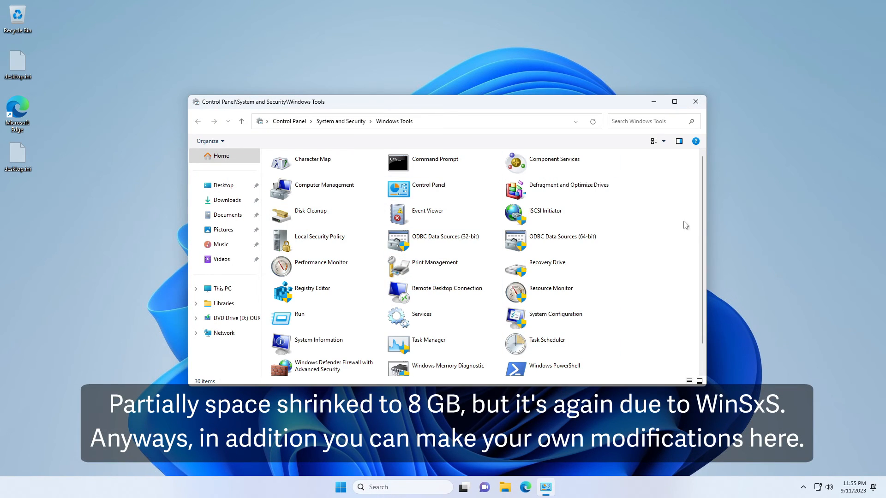
pyautogui.scroll(-2, 685, 225)
# Step: Launch Control Panel from its executable in C:\Windows\System32 and view all its items as small icons
pyautogui.click(222, 288)
pyautogui.doubleClick(313, 214)
pyautogui.click(334, 322)
pyautogui.doubleClick(335, 321)
pyautogui.write('sys')
pyautogui.doubleClick(335, 371)
pyautogui.write('ntrol')
pyautogui.doubleClick(350, 278)
pyautogui.click(606, 161)
pyautogui.click(608, 199)
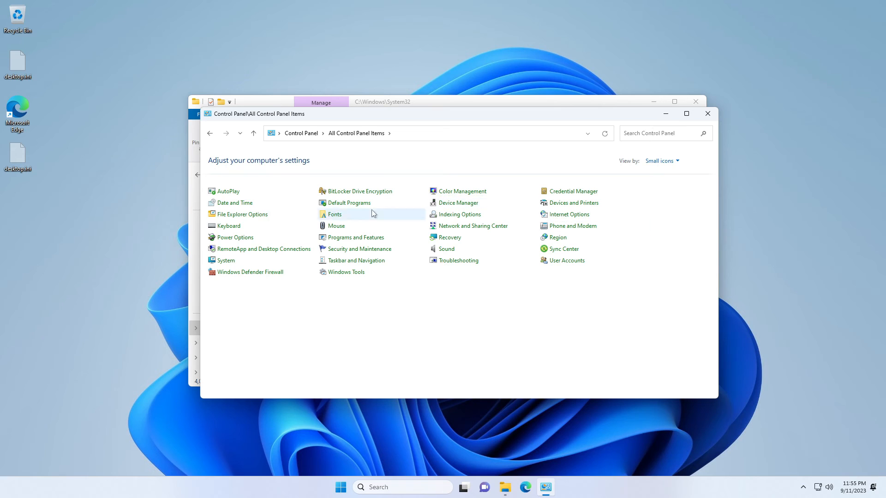
# Step: Examine the Windows Defender Firewall page and other Control Panel items, and return to the full item list
pyautogui.click(251, 272)
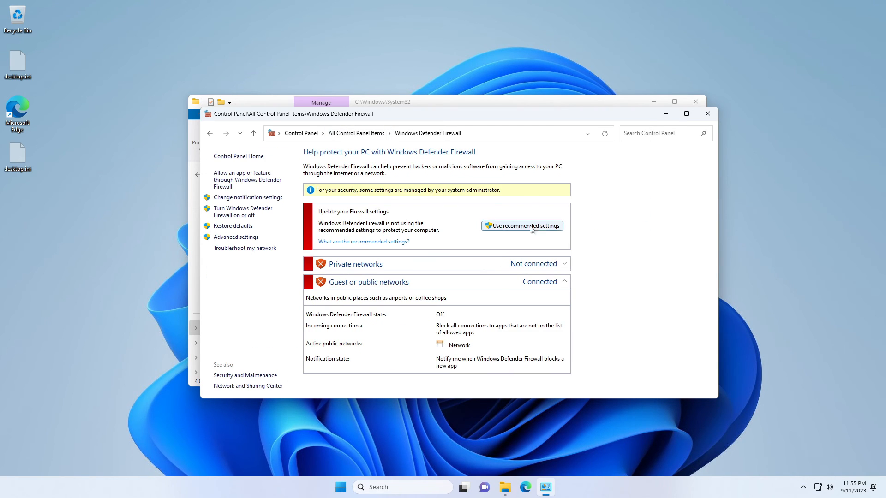
pyautogui.click(367, 134)
pyautogui.click(482, 191)
pyautogui.click(533, 288)
pyautogui.click(447, 194)
pyautogui.click(429, 308)
pyautogui.click(380, 240)
pyautogui.click(173, 193)
pyautogui.click(200, 290)
pyautogui.click(526, 274)
pyautogui.click(375, 135)
pyautogui.moveTo(551, 111); pyautogui.dragTo(504, 108)
pyautogui.click(215, 246)
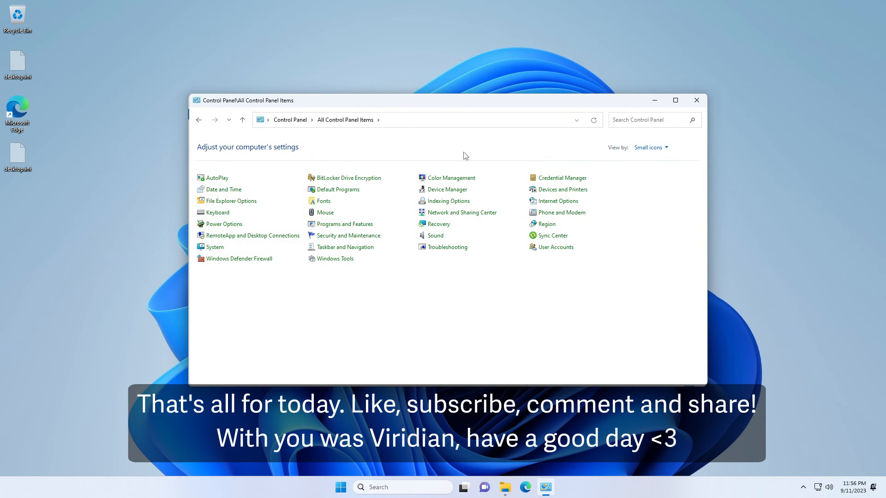